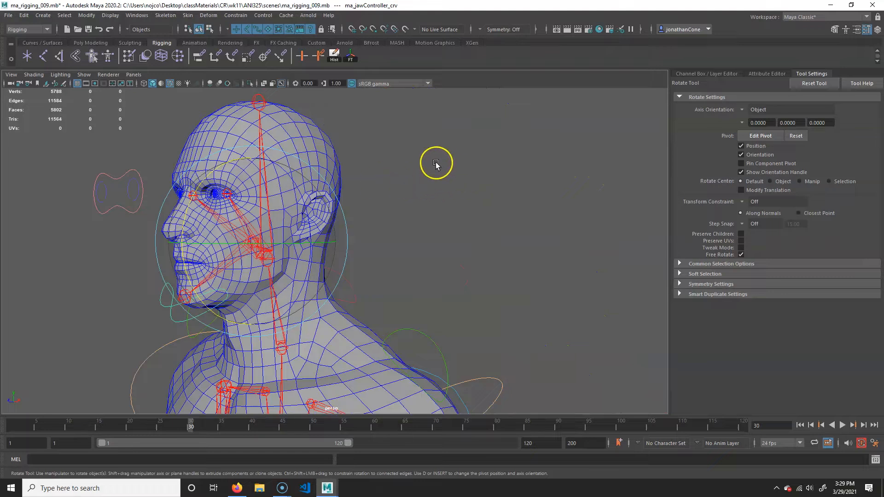
Step: Try a test rotation on the head rig and undo it
click(272, 139)
drag(253, 190, 295, 201)
scroll(276, 233, up, 4)
alt+drag(276, 233, 119, 160)
key(ctrl+z)
key(ctrl+z)
key(ctrl+z)
key(ctrl+z)
alt+drag(185, 202, 367, 230)
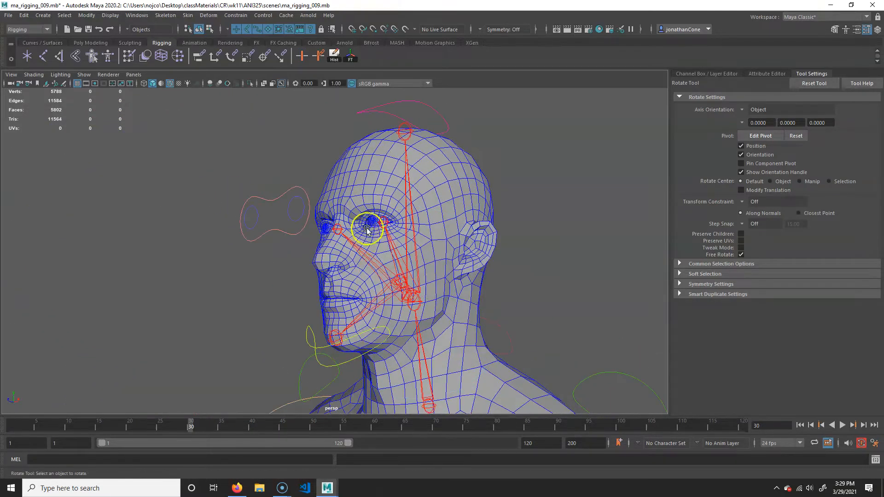
Step: Try moving the left eye joint ma_eye_l_jnt_1 and undo the move
click(379, 227)
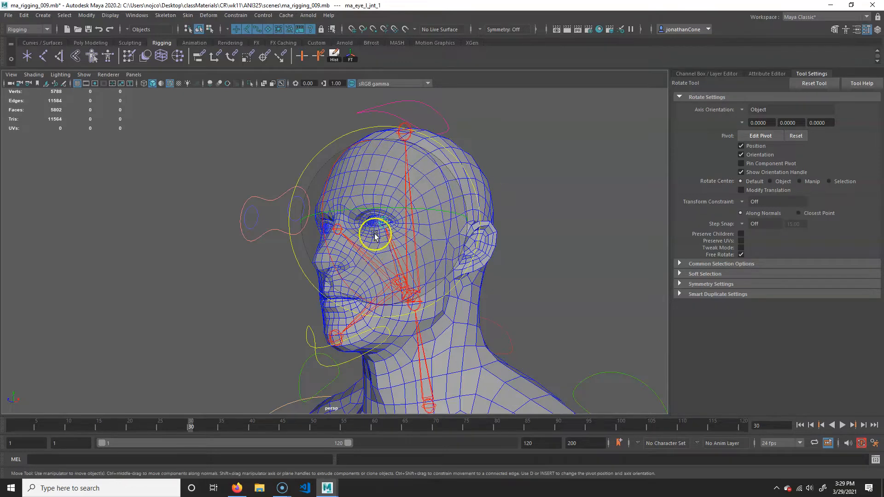
key(w)
mouse_move(391, 226)
mouse_down()
mouse_move(450, 239)
mouse_move(375, 257)
mouse_move(352, 223)
mouse_move(412, 203)
mouse_move(378, 217)
mouse_up()
key(ctrl+z)
Step: Try rotating the eye control curve in front of the face and undo the change
alt+right_drag(260, 254, 353, 242)
alt+drag(383, 234, 350, 230)
click(120, 172)
key(e)
drag(125, 198, 40, 184)
key(ctrl+z)
key(w)
key(ctrl+z)
Step: Activate the Paint Skin Weights Tool on the character's body mesh
alt+right_drag(367, 205, 347, 245)
click(418, 151)
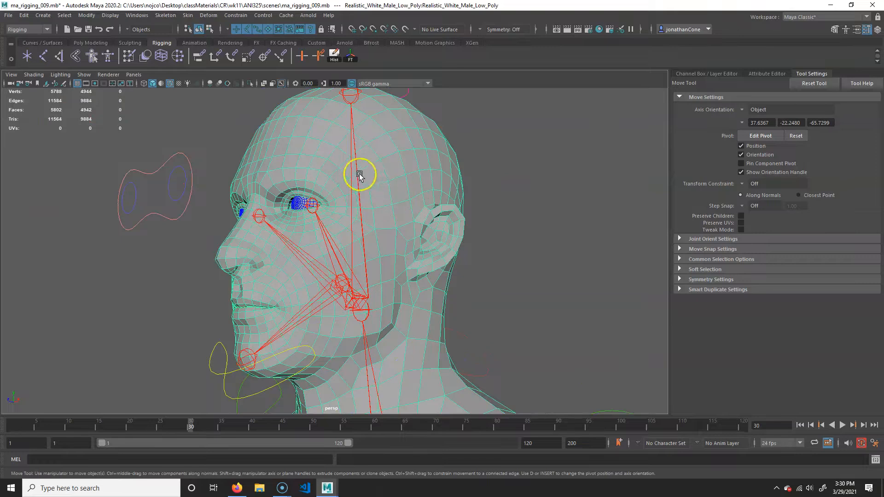
right_click(413, 159)
click(346, 143)
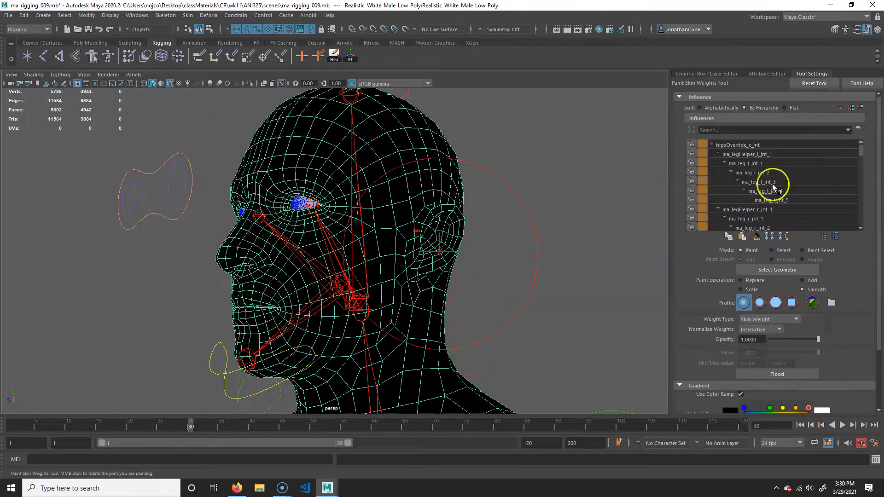
Step: Check the influence of ma_head_c_jnt_2 and select ma_head_c_jnt_1 as the influence to paint
drag(861, 152, 855, 238)
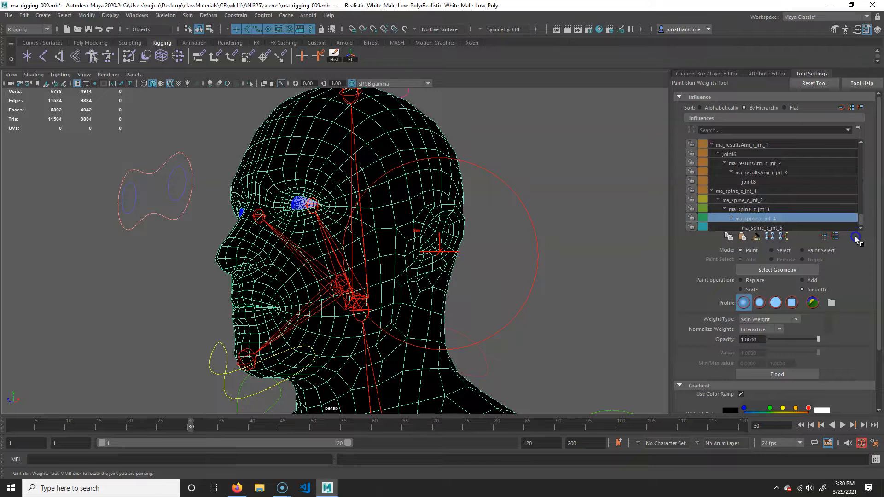
click(763, 227)
click(755, 192)
scroll(764, 197, up, 4)
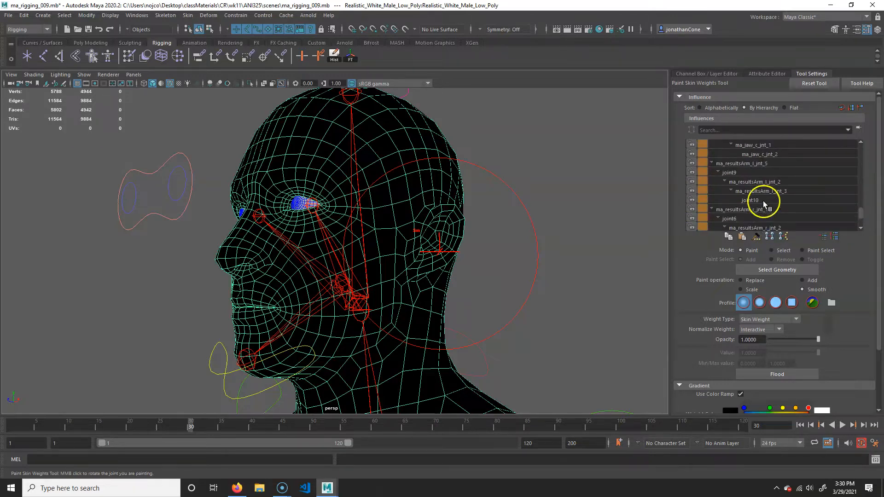
scroll(782, 215, up, 1)
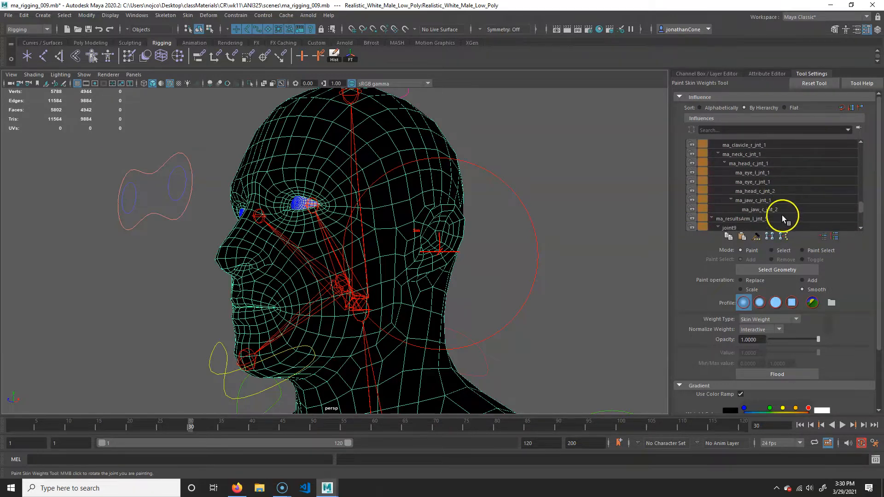
click(769, 190)
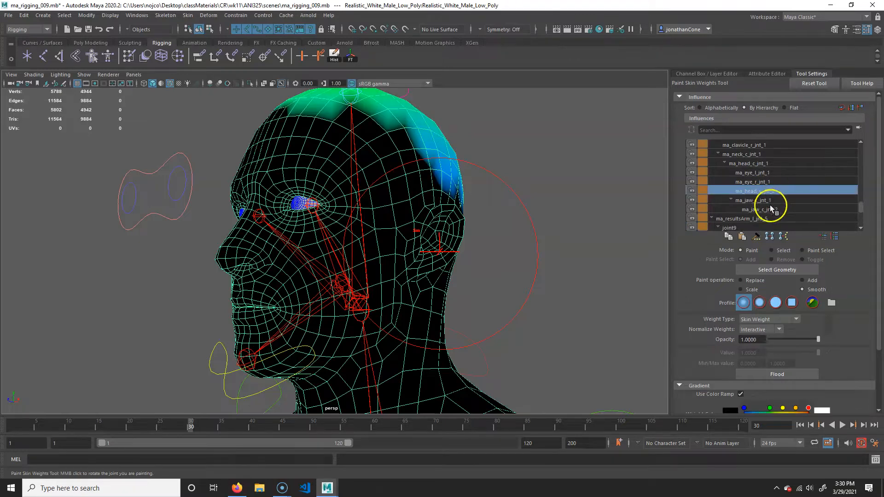
click(762, 164)
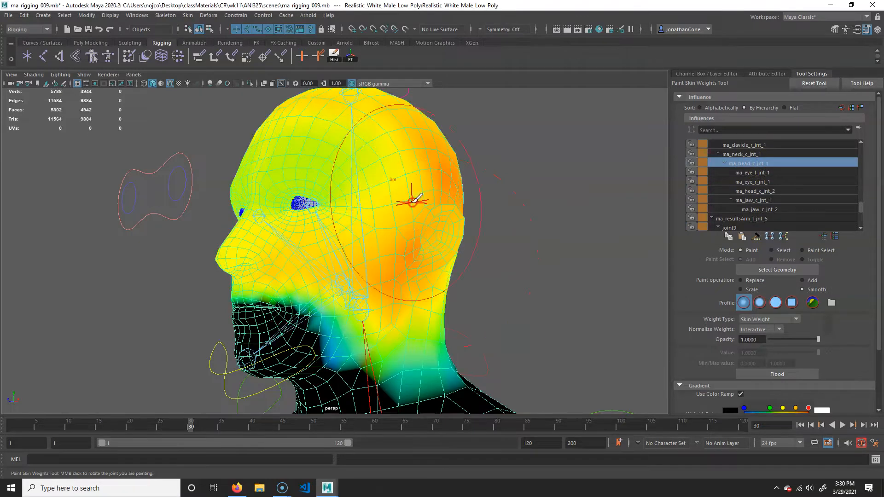
Step: Paint the head with full ma_head_c_jnt_1 weight using the Replace operation, a solid brush and a value of 1.0
scroll(375, 158, down, 3)
click(743, 282)
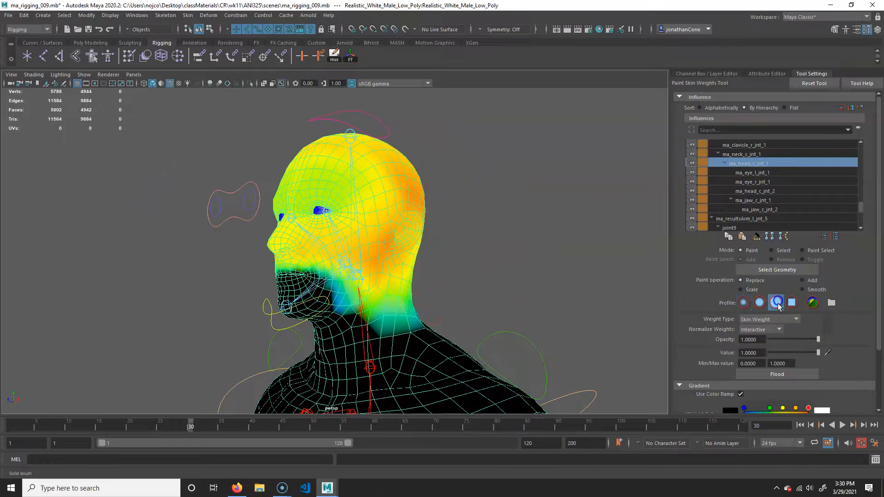
mouse_move(304, 195)
mouse_down()
mouse_move(336, 184)
mouse_move(408, 192)
mouse_move(361, 229)
mouse_move(303, 238)
mouse_up()
alt+right_drag(284, 212, 336, 206)
mouse_move(336, 206)
alt+mouse_down()
mouse_move(470, 193)
mouse_move(379, 213)
mouse_move(527, 140)
mouse_move(539, 161)
mouse_move(514, 184)
mouse_move(442, 158)
mouse_move(416, 134)
mouse_move(438, 179)
mouse_move(521, 189)
mouse_move(408, 156)
mouse_move(400, 162)
alt+mouse_up()
mouse_move(449, 292)
mouse_down()
mouse_move(441, 243)
mouse_move(530, 258)
mouse_up()
Step: Resize the brush and replace the weights at the back of the head with full head-joint influence
alt+right_drag(423, 295, 470, 305)
alt+middle_drag(470, 305, 431, 122)
alt+right_drag(331, 237, 355, 247)
alt+middle_drag(355, 245, 359, 240)
key(b)
drag(383, 205, 362, 208)
mouse_move(378, 243)
mouse_down()
mouse_move(245, 245)
mouse_move(346, 239)
mouse_up()
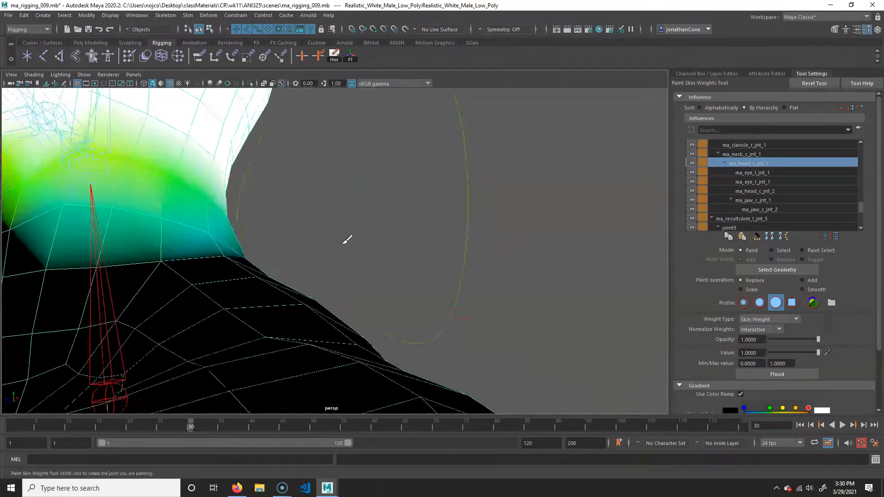
Step: Paint full head-joint weight along the underside of the jaw and around the top of the neck
alt+middle_drag(102, 194, 242, 233)
mouse_move(276, 244)
alt+right_down()
mouse_move(239, 266)
mouse_move(271, 244)
alt+right_up()
mouse_move(271, 242)
alt+mouse_down()
mouse_move(310, 204)
mouse_move(345, 198)
mouse_move(329, 176)
mouse_move(319, 179)
alt+mouse_up()
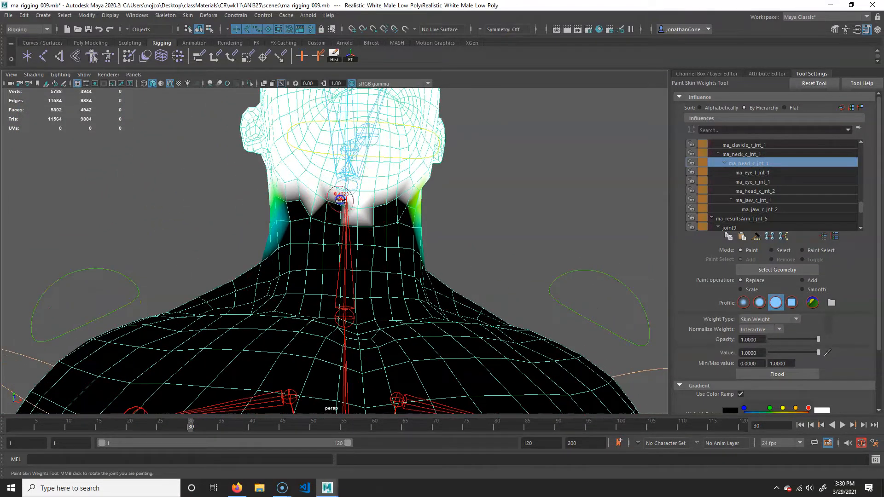
mouse_move(399, 195)
alt+mouse_down()
mouse_move(361, 192)
mouse_move(370, 194)
alt+mouse_up()
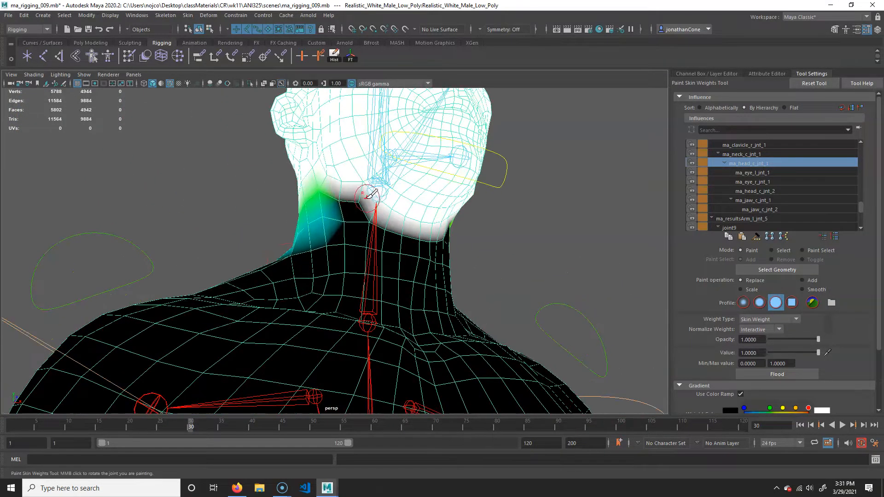
mouse_move(457, 217)
alt+mouse_down()
mouse_move(365, 212)
mouse_move(264, 188)
mouse_move(332, 174)
mouse_move(339, 175)
mouse_move(275, 201)
mouse_move(350, 203)
mouse_move(389, 185)
alt+mouse_up()
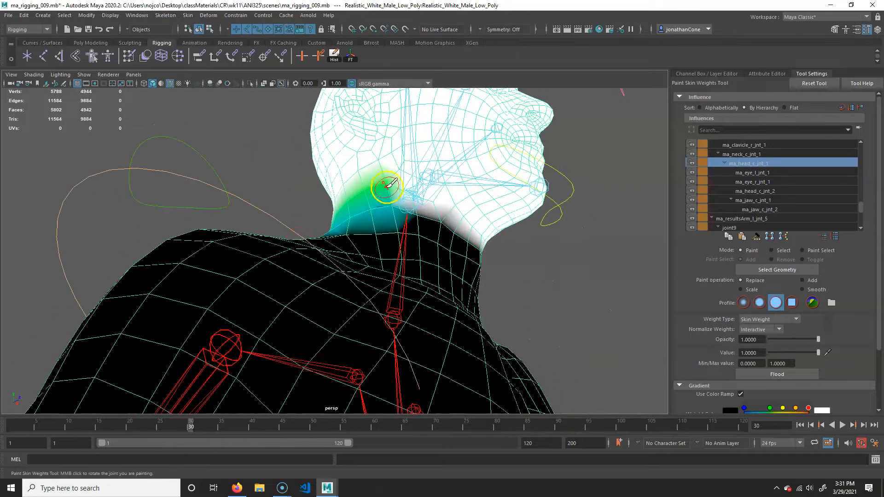
mouse_move(468, 198)
alt+mouse_down()
mouse_move(476, 219)
mouse_move(202, 237)
mouse_move(473, 230)
alt+mouse_up()
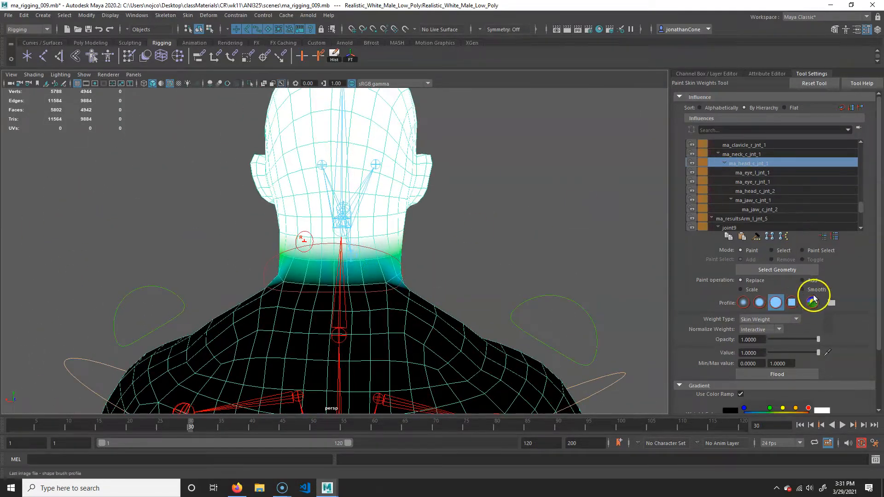
Step: Smooth the head-joint weights all around the neck with the Smooth operation and a soft brush
alt+drag(401, 235, 319, 266)
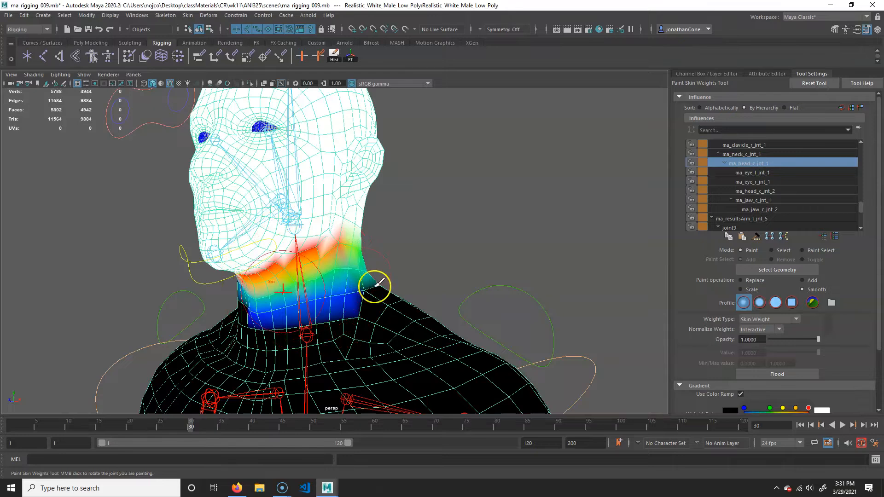
alt+drag(375, 287, 406, 275)
mouse_move(312, 262)
alt+mouse_down()
mouse_move(351, 278)
mouse_move(433, 275)
mouse_move(325, 256)
alt+mouse_up()
alt+drag(238, 272, 393, 285)
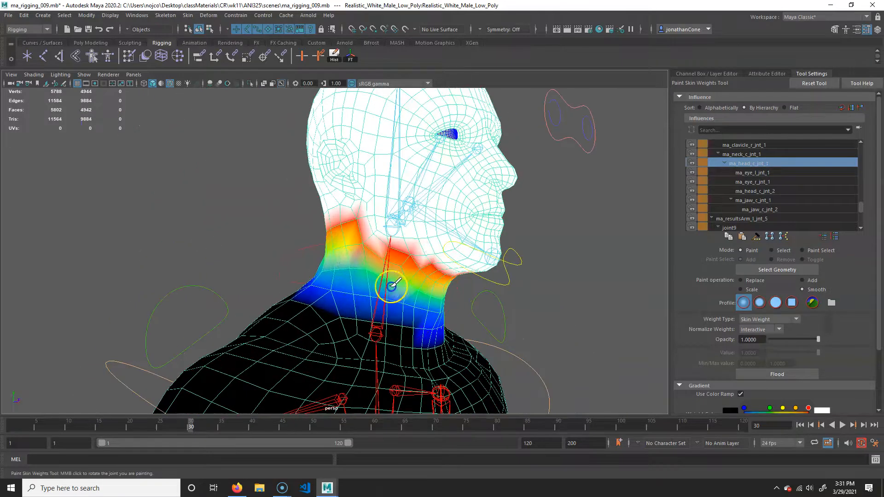
mouse_move(321, 232)
alt+mouse_down()
mouse_move(405, 276)
mouse_move(332, 243)
mouse_move(349, 262)
mouse_move(289, 258)
mouse_move(295, 267)
mouse_move(315, 236)
alt+mouse_up()
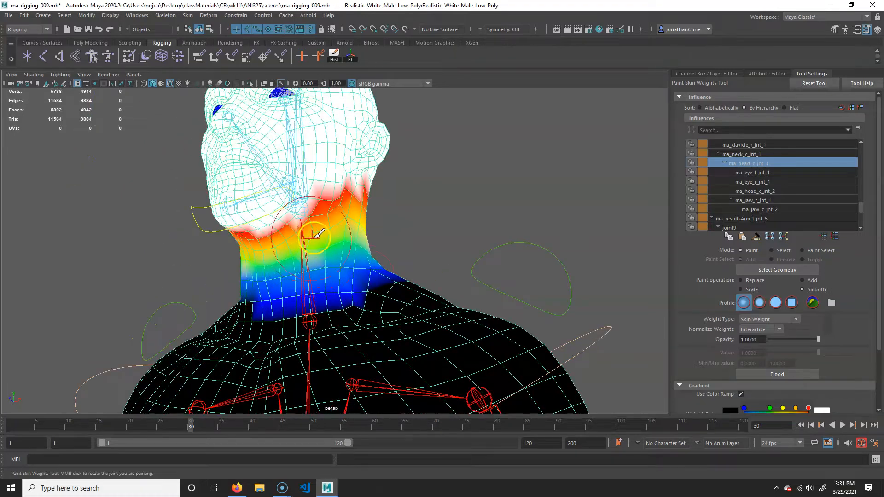
alt+drag(272, 270, 307, 268)
Step: Test the neck deformation by rotating the head control curve and restoring it
key(w)
alt+right_drag(434, 173, 329, 111)
alt+middle_drag(329, 108, 330, 161)
click(330, 157)
key(e)
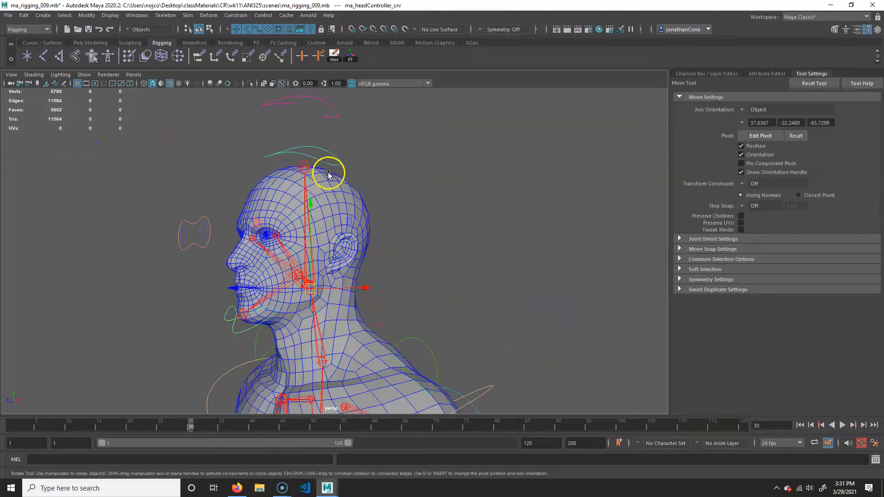
drag(302, 229, 316, 251)
click(420, 210)
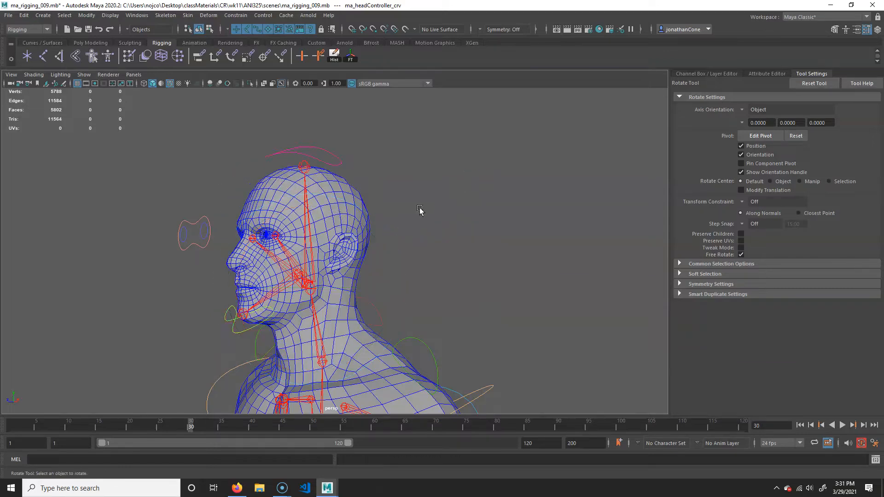
Step: Try rotating the jaw control curve and undo the rotations
click(223, 318)
drag(254, 221, 312, 276)
key(ctrl+z)
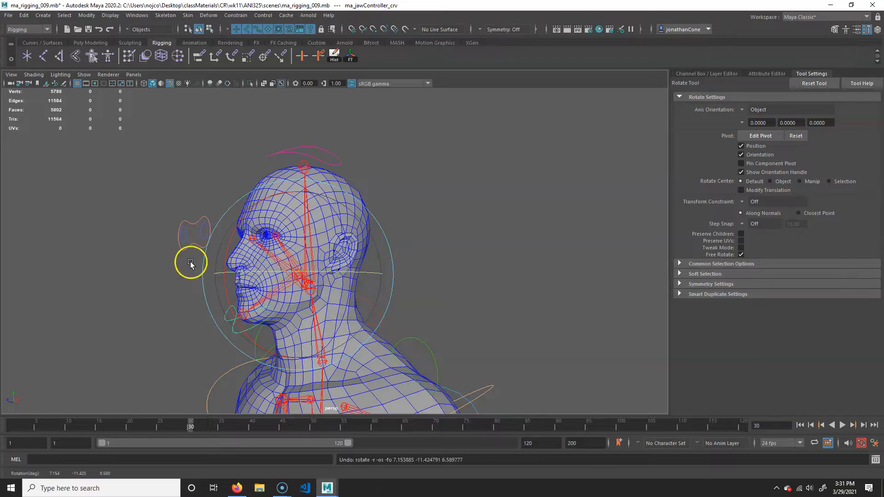
alt+right_drag(231, 269, 272, 243)
alt+middle_drag(272, 242, 306, 228)
mouse_move(265, 222)
mouse_down()
mouse_move(257, 243)
mouse_move(269, 232)
mouse_up()
key(ctrl+z)
Step: At frame 15, rotate the jaw control open by about 37 degrees around X
alt+drag(181, 325, 201, 321)
alt+right_drag(201, 322, 306, 313)
alt+middle_drag(306, 313, 357, 250)
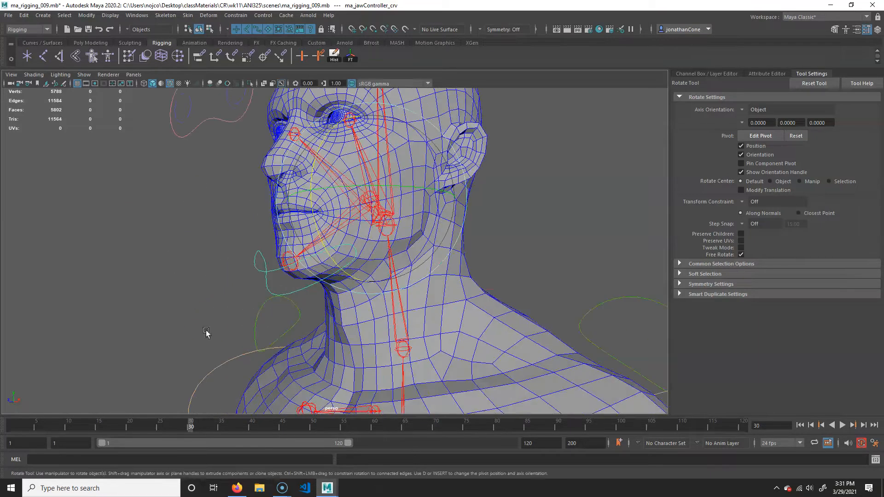
drag(54, 427, 98, 424)
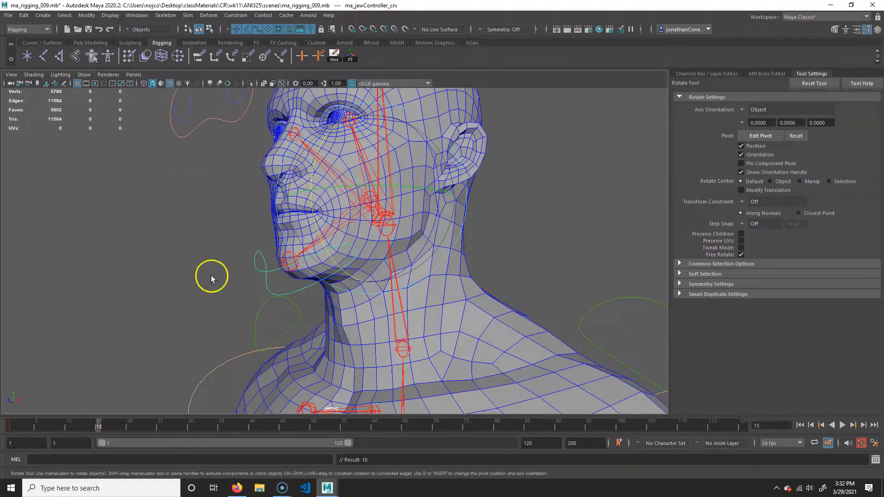
drag(318, 161, 303, 218)
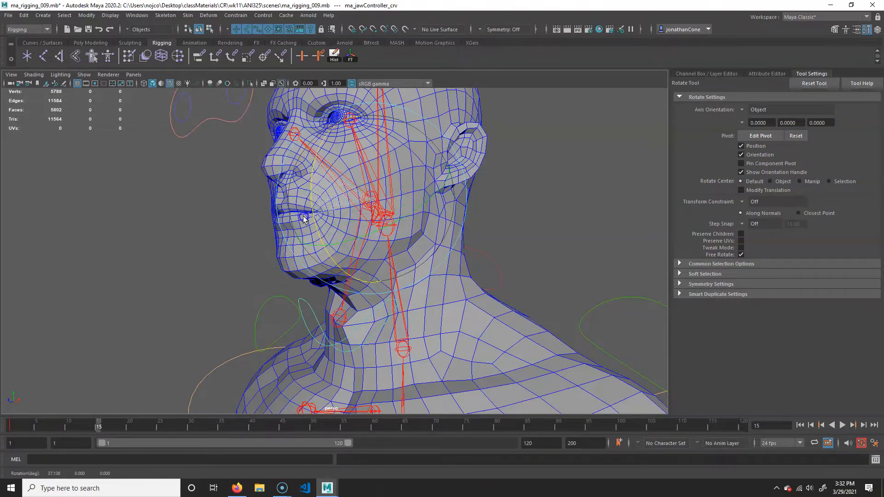
Step: At frame 8, activate the Paint Skin Weights Tool on the body mesh and select the ma_jaw_c_jnt_1 influence
drag(95, 428, 56, 426)
alt+drag(209, 296, 272, 296)
alt+right_drag(271, 296, 300, 296)
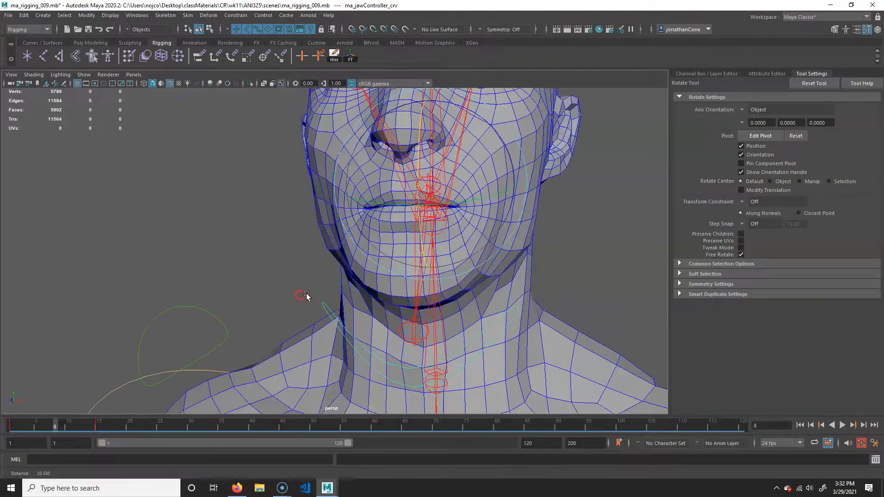
alt+drag(300, 296, 576, 233)
right_click(441, 133)
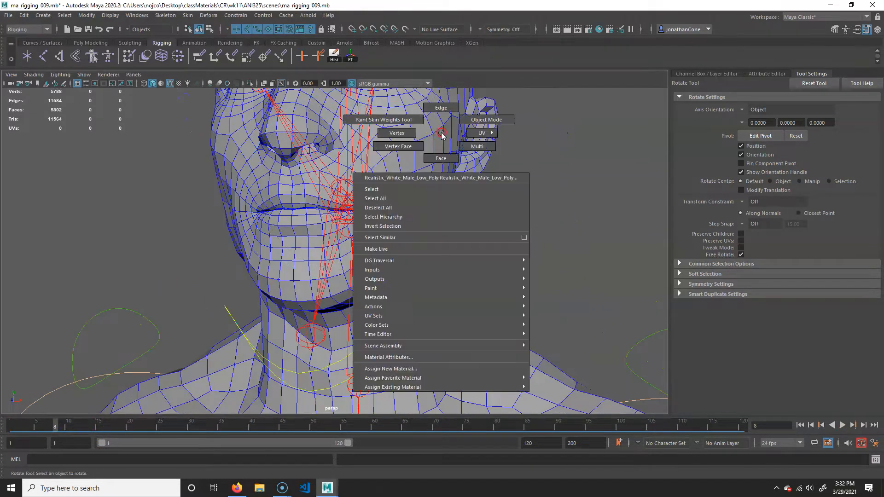
click(407, 120)
scroll(778, 198, down, 8)
drag(859, 165, 856, 209)
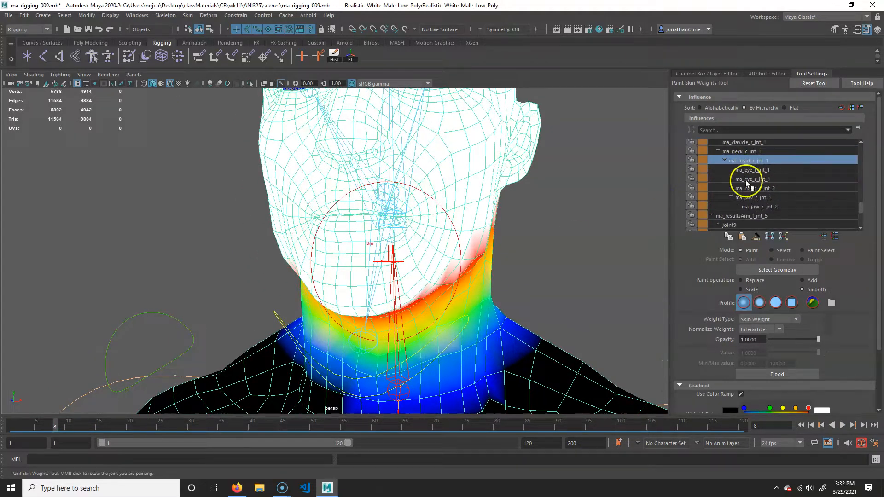
click(772, 194)
Step: Paint jaw-joint weight on the chin and lower jaw using the Add operation, a solid brush and a value of 1.0
alt+drag(398, 293, 330, 283)
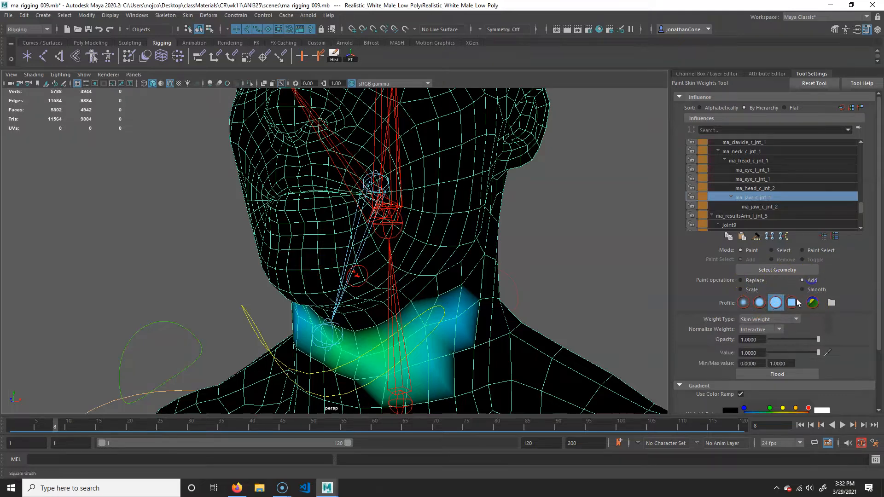
mouse_move(408, 231)
alt+mouse_down()
mouse_move(421, 225)
mouse_move(375, 241)
mouse_move(421, 245)
alt+mouse_up()
alt+right_drag(421, 244, 458, 270)
alt+middle_drag(458, 270, 451, 272)
mouse_move(474, 221)
mouse_down()
mouse_move(430, 223)
mouse_move(457, 257)
mouse_move(413, 275)
mouse_move(469, 304)
mouse_move(460, 326)
mouse_move(465, 267)
mouse_move(529, 271)
mouse_move(457, 258)
mouse_move(437, 296)
mouse_move(530, 307)
mouse_up()
alt+right_drag(534, 310, 174, 408)
Step: Go to frame 4 and add jaw-joint weight below the right corner of the mouth
drag(49, 423, 32, 426)
alt+drag(308, 280, 278, 282)
alt+right_drag(279, 283, 332, 267)
mouse_move(417, 231)
mouse_down()
mouse_move(427, 220)
mouse_move(375, 276)
mouse_move(392, 227)
mouse_up()
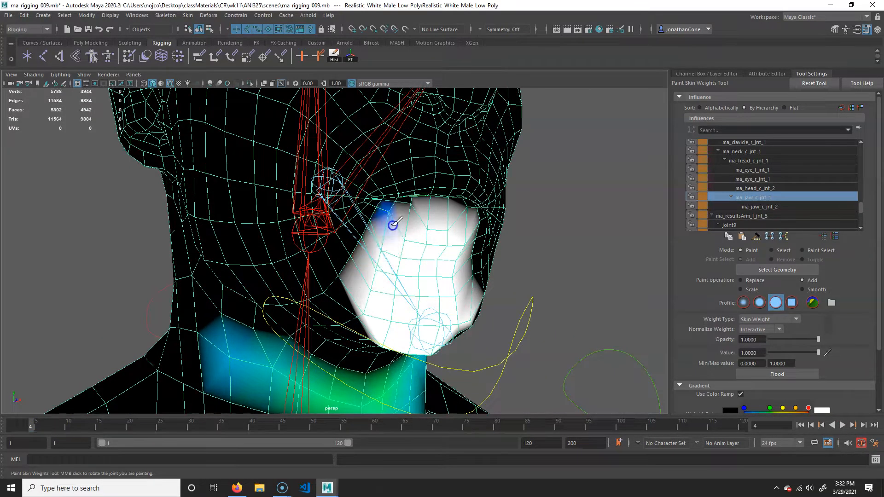
Step: Add full jaw-joint weight across the underside of the chin and jaw on both sides
alt+drag(420, 258, 452, 280)
drag(213, 192, 257, 261)
mouse_move(258, 267)
alt+mouse_down()
mouse_move(268, 284)
mouse_move(335, 203)
alt+mouse_up()
alt+middle_drag(335, 202, 339, 192)
mouse_move(339, 192)
mouse_down()
mouse_move(347, 205)
mouse_move(284, 214)
mouse_up()
mouse_move(351, 236)
mouse_down()
mouse_move(273, 253)
mouse_move(312, 282)
mouse_move(253, 253)
mouse_move(251, 228)
mouse_up()
mouse_move(359, 173)
mouse_down()
mouse_move(371, 178)
mouse_move(361, 270)
mouse_move(373, 211)
mouse_up()
drag(238, 209, 231, 267)
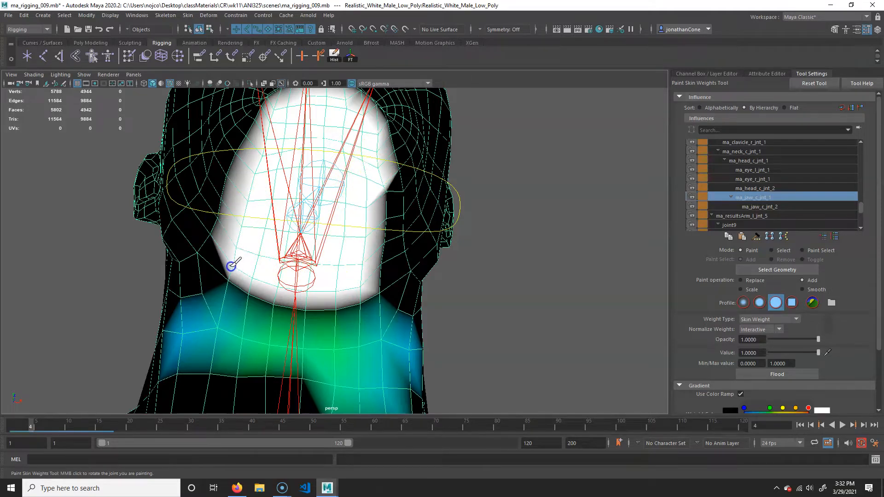
mouse_move(382, 280)
mouse_down()
mouse_move(387, 198)
mouse_move(258, 234)
mouse_move(321, 245)
mouse_move(194, 267)
mouse_up()
Step: Add jaw-joint weight along the lower lip and cheek near the left corner of the mouth
alt+right_drag(194, 267, 365, 278)
alt+middle_drag(365, 278, 378, 269)
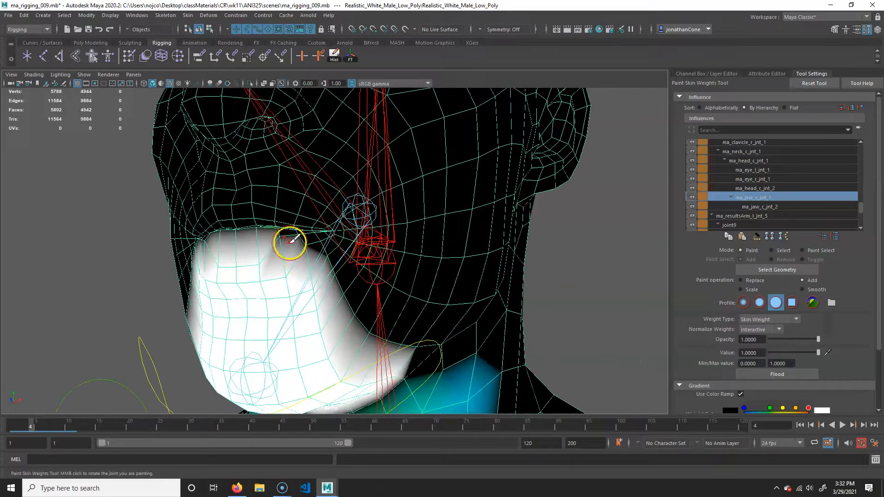
drag(277, 249, 303, 257)
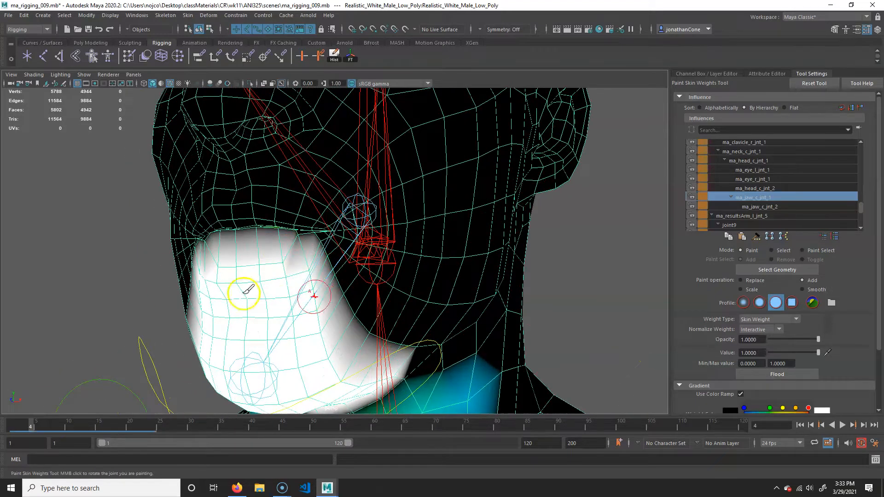
alt+right_drag(247, 290, 376, 356)
mouse_move(437, 376)
mouse_down()
mouse_move(361, 344)
mouse_move(312, 253)
mouse_up()
alt+right_drag(312, 252, 156, 237)
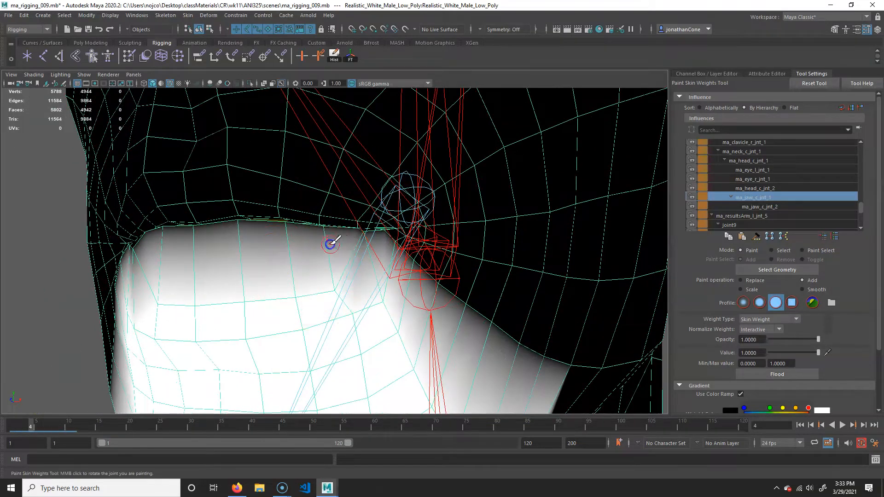
Step: Add jaw-joint weight at the right corner of the mouth and down the right jaw edge
alt+drag(357, 238, 538, 181)
click(470, 182)
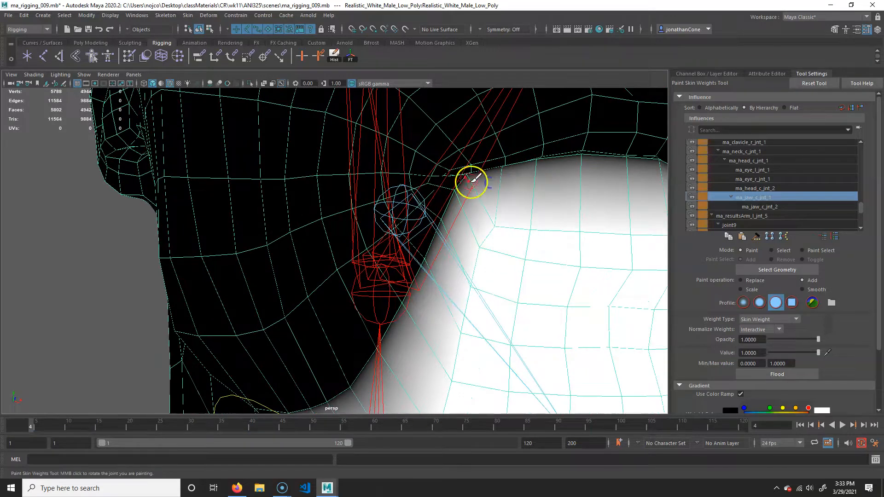
drag(454, 203, 388, 316)
mouse_move(335, 387)
mouse_down()
mouse_move(375, 352)
mouse_move(300, 357)
mouse_move(296, 339)
mouse_move(268, 348)
mouse_move(300, 355)
mouse_move(266, 321)
mouse_move(204, 316)
mouse_move(244, 300)
mouse_move(361, 304)
mouse_move(251, 298)
mouse_up()
Step: Add jaw-joint weight at the left corner of the mouth and down the left edge of the jaw area
scroll(253, 312, up, 3)
alt+right_drag(251, 298, 253, 296)
alt+middle_drag(253, 296, 312, 239)
alt+right_drag(252, 254, 278, 276)
alt+middle_drag(278, 277, 329, 258)
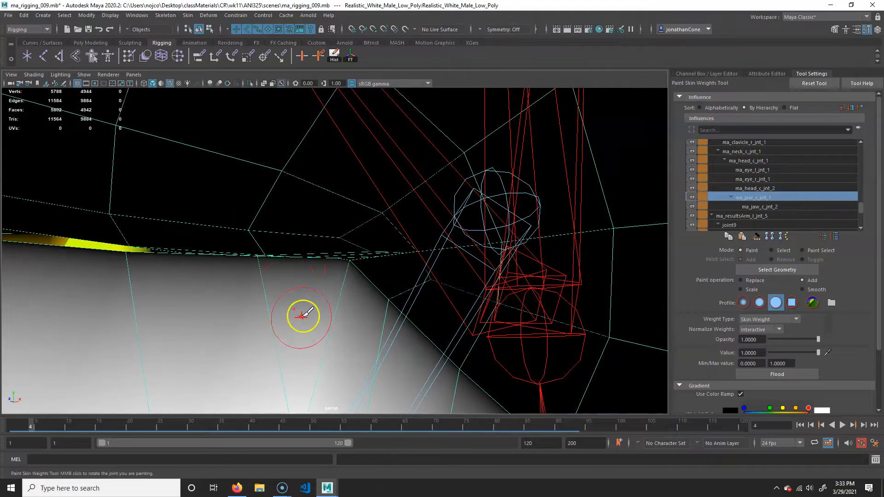
click(352, 267)
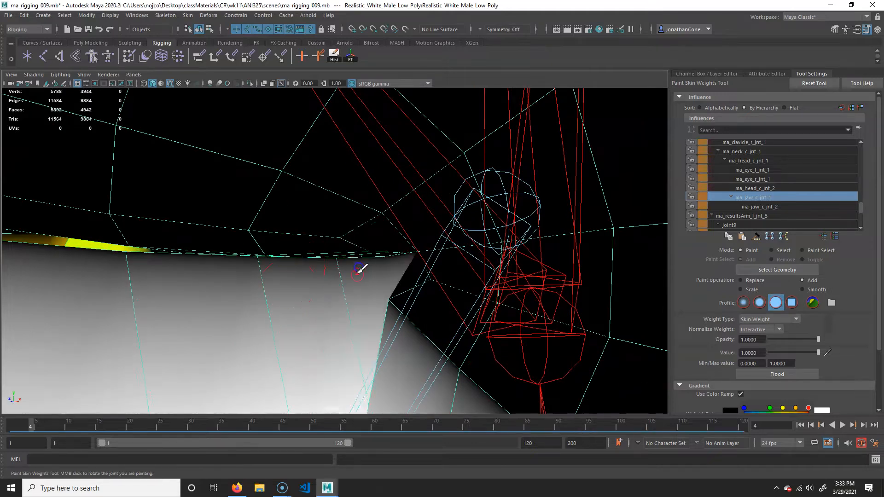
click(390, 301)
alt+right_drag(495, 375, 406, 340)
drag(378, 295, 530, 394)
alt+right_drag(631, 399, 483, 362)
click(458, 337)
Step: Add jaw-joint weight just below the right corner of the mouth and along the right cheek's weight border
alt+drag(339, 307, 446, 310)
alt+right_drag(446, 310, 555, 325)
alt+middle_drag(508, 316, 403, 302)
alt+drag(442, 313, 397, 310)
alt+right_drag(397, 310, 487, 314)
alt+middle_drag(487, 314, 371, 300)
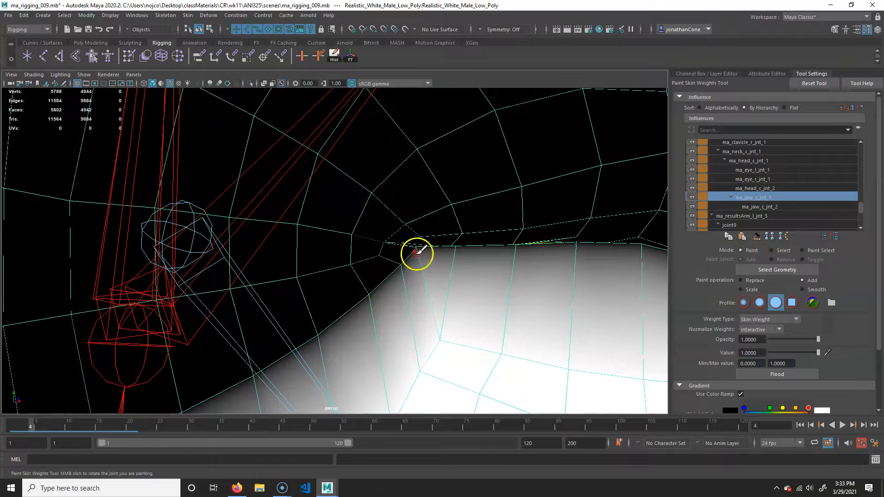
mouse_move(418, 251)
mouse_down()
mouse_move(363, 304)
mouse_move(235, 391)
mouse_up()
alt+right_drag(235, 390, 249, 344)
alt+middle_drag(248, 345, 296, 300)
mouse_move(321, 279)
mouse_down()
mouse_move(207, 325)
mouse_move(230, 323)
mouse_up()
Step: Hide the joints in the viewport to clear the view of the left mouth corner
mouse_move(445, 281)
alt+mouse_down()
mouse_move(287, 272)
mouse_move(336, 290)
mouse_move(292, 271)
alt+mouse_up()
alt+right_drag(266, 271, 345, 237)
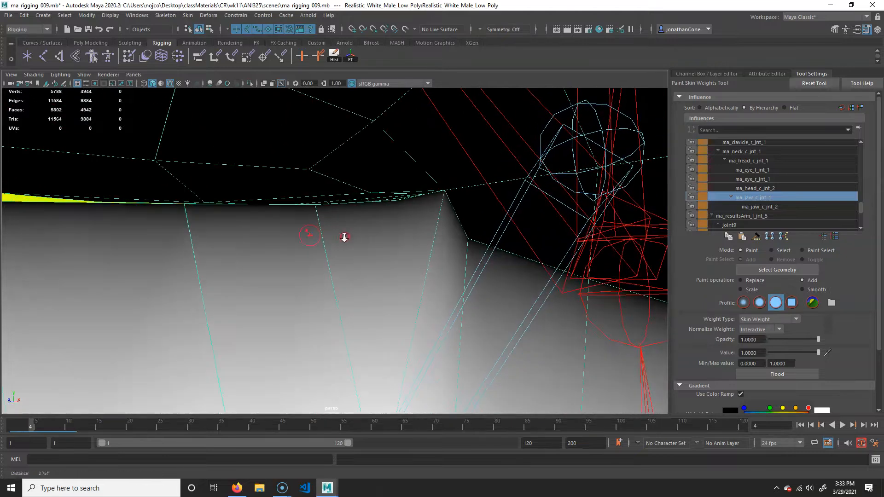
mouse_move(396, 228)
alt+mouse_down()
mouse_move(452, 243)
mouse_move(416, 235)
alt+mouse_up()
alt+drag(353, 313, 340, 299)
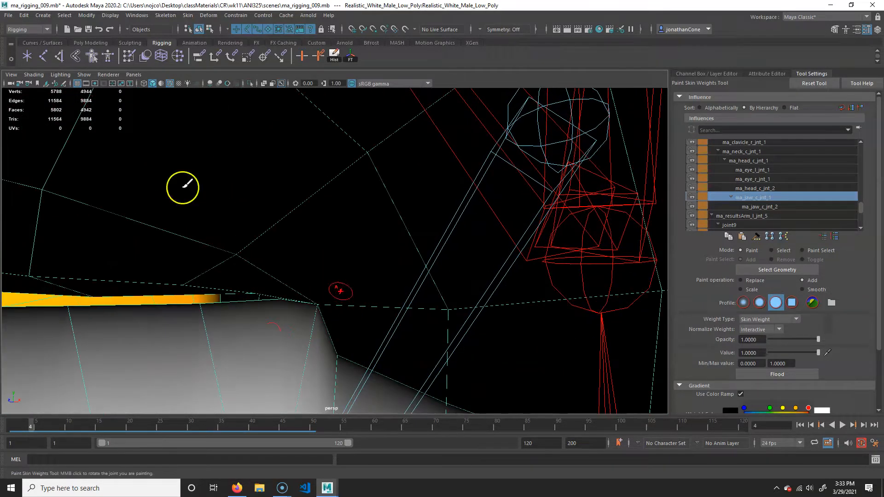
click(81, 75)
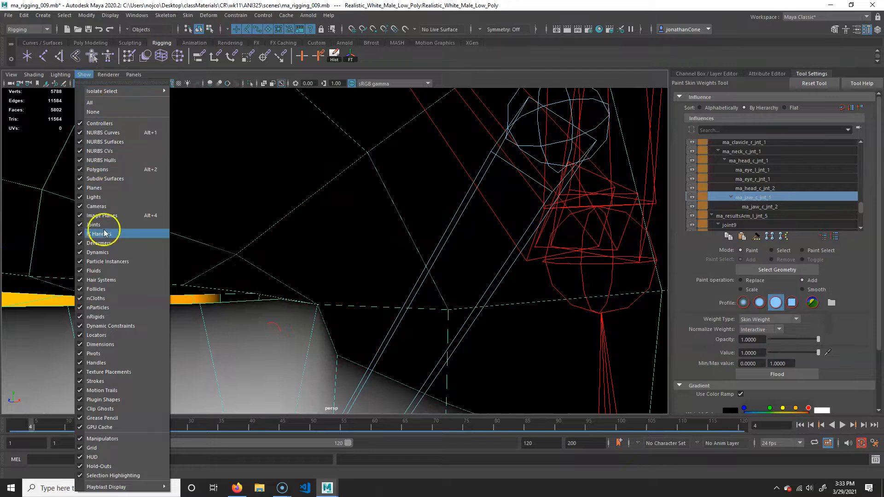
click(93, 225)
Step: Add jaw-joint weight to the lower lip's edge vertices from the left corner toward the middle of the mouth
mouse_move(388, 246)
alt+mouse_down()
mouse_move(435, 231)
mouse_move(407, 238)
alt+mouse_up()
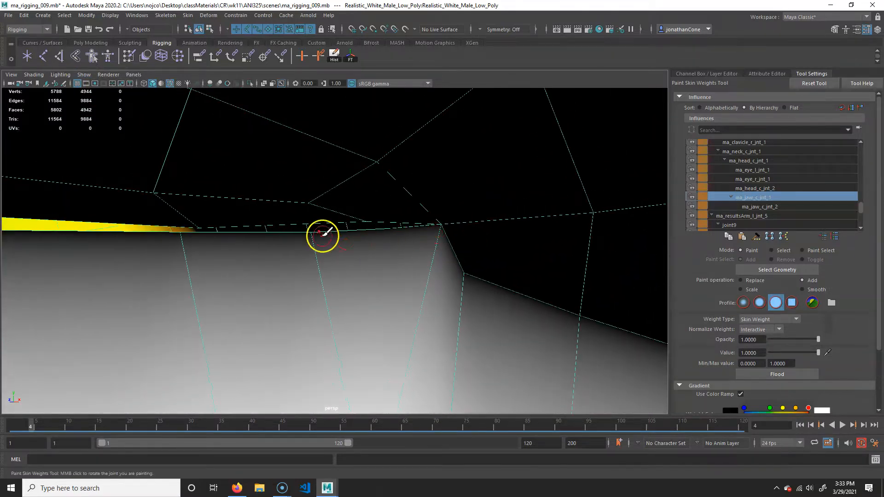
drag(311, 235, 374, 278)
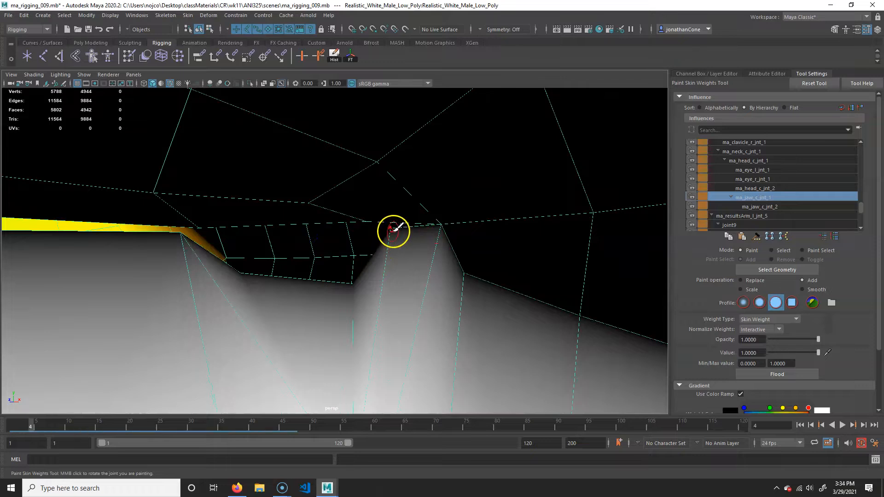
drag(393, 229, 393, 253)
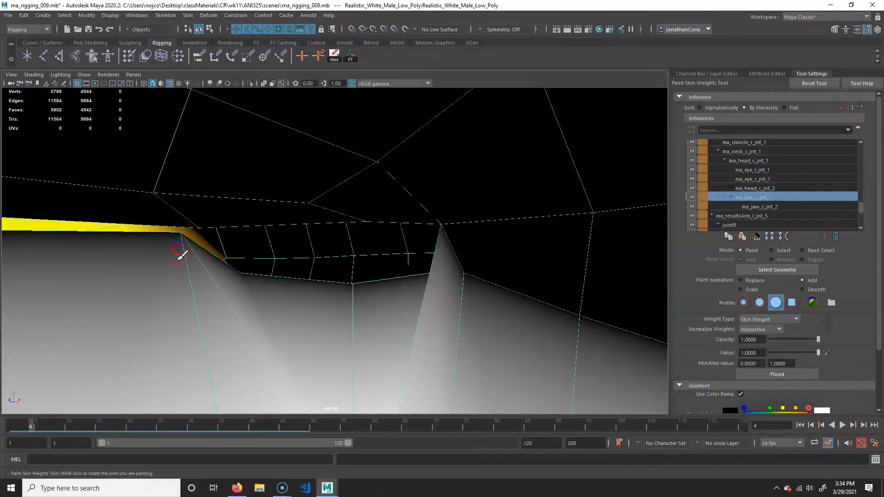
click(184, 243)
mouse_move(203, 265)
alt+mouse_down()
mouse_move(250, 262)
mouse_move(274, 245)
mouse_move(258, 263)
mouse_move(288, 236)
alt+mouse_up()
click(273, 234)
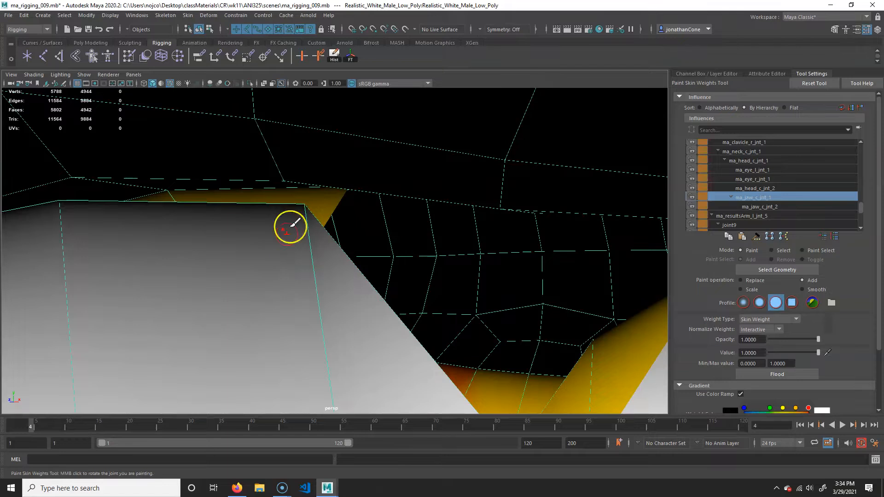
click(304, 208)
click(59, 205)
Step: Add jaw-joint weight to the remaining lower-lip edge vertices up to the right corner of the mouth
mouse_move(86, 244)
alt+mouse_down()
mouse_move(174, 241)
mouse_move(197, 252)
mouse_move(220, 233)
alt+mouse_up()
click(171, 229)
click(221, 233)
click(227, 226)
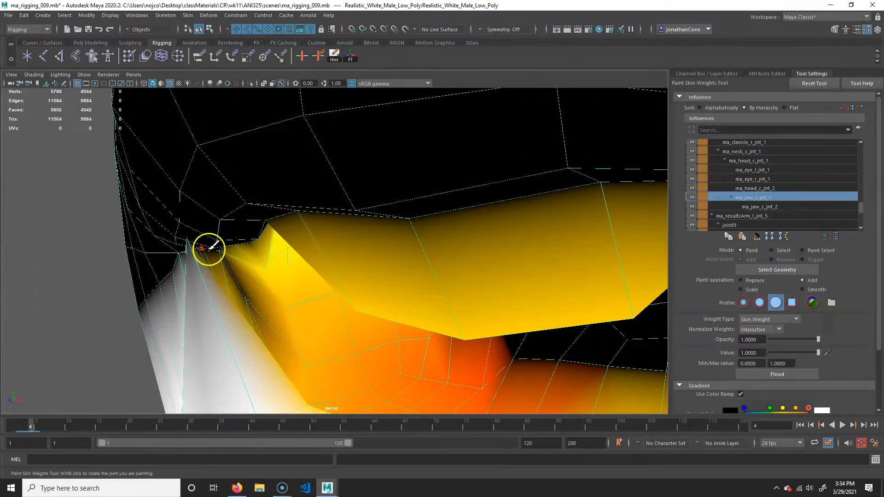
click(188, 241)
alt+drag(190, 239, 231, 254)
alt+right_drag(396, 227, 436, 205)
alt+middle_drag(435, 205, 387, 249)
click(396, 184)
drag(394, 187, 337, 205)
alt+right_drag(224, 239, 290, 234)
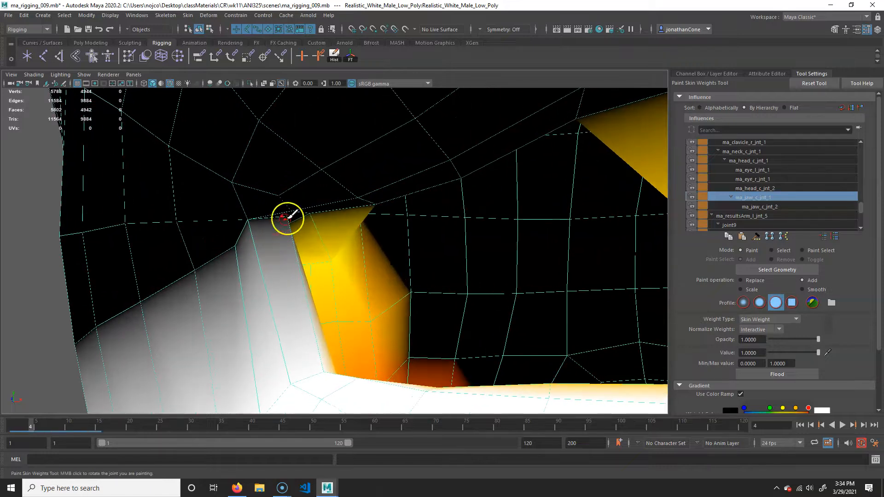
drag(285, 219, 299, 216)
Step: Add jaw-joint weight to the lip vertices tucked into the left corner of the mouth
mouse_move(287, 251)
alt+mouse_down()
mouse_move(237, 253)
mouse_move(424, 266)
mouse_move(436, 251)
mouse_move(478, 257)
alt+mouse_up()
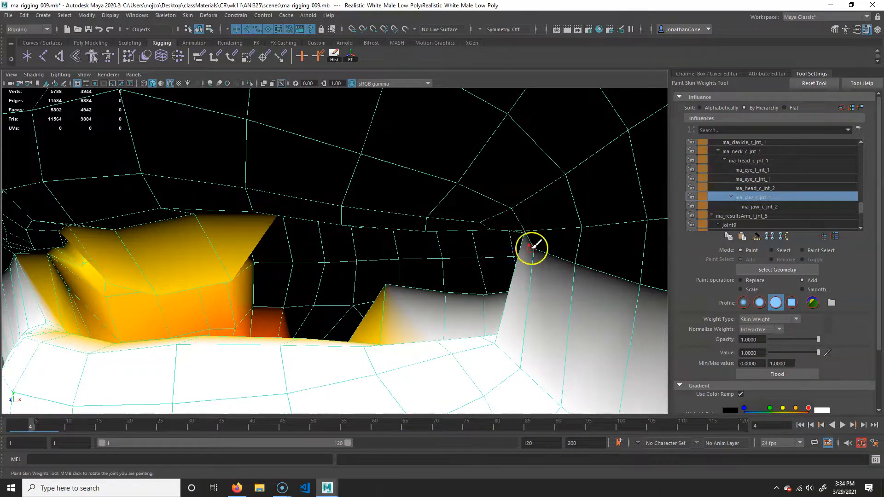
alt+right_drag(499, 250, 532, 250)
alt+middle_drag(594, 236, 415, 241)
alt+right_drag(440, 245, 529, 243)
click(485, 194)
alt+drag(539, 201, 570, 204)
alt+right_drag(570, 203, 488, 212)
click(482, 212)
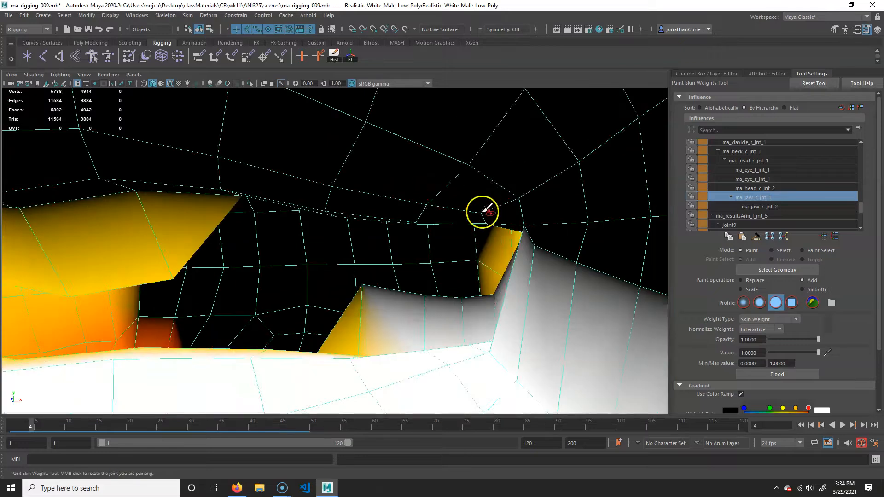
Step: Examine the jaw-joint weights inside the mouth and around the left mouth corner from several angles
alt+middle_drag(482, 213, 406, 195)
alt+drag(402, 198, 460, 203)
alt+right_drag(499, 202, 547, 221)
alt+middle_drag(550, 222, 433, 223)
alt+right_drag(399, 210, 463, 198)
alt+middle_drag(423, 202, 495, 199)
alt+right_drag(540, 202, 515, 202)
alt+middle_drag(581, 295, 502, 188)
alt+right_drag(458, 194, 374, 199)
alt+drag(370, 199, 478, 240)
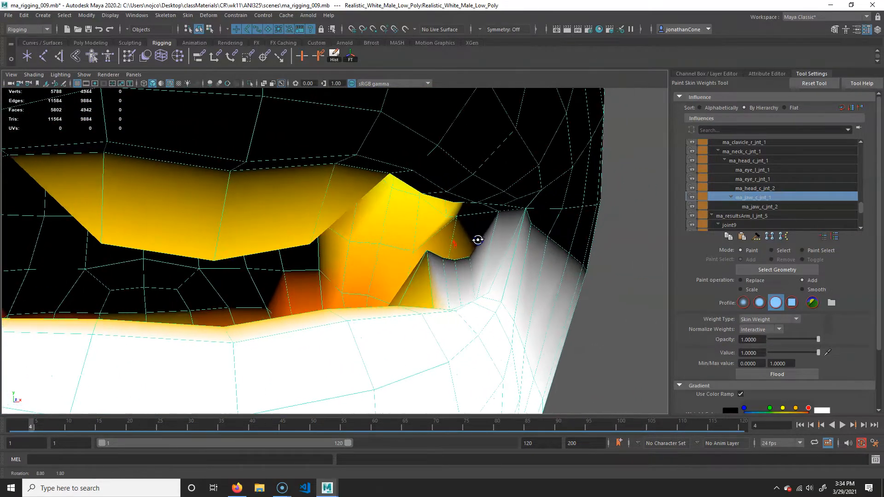
alt+drag(472, 304, 434, 266)
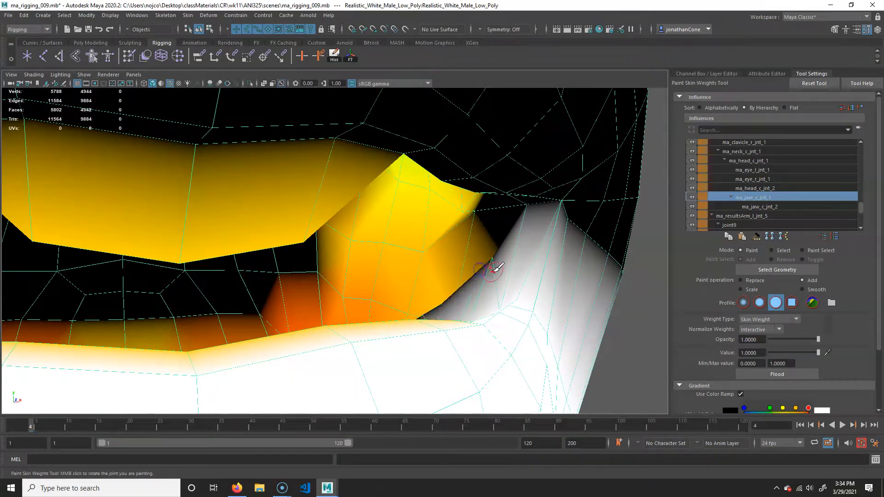
alt+right_drag(529, 302, 410, 307)
alt+drag(410, 306, 385, 338)
alt+middle_drag(385, 338, 507, 242)
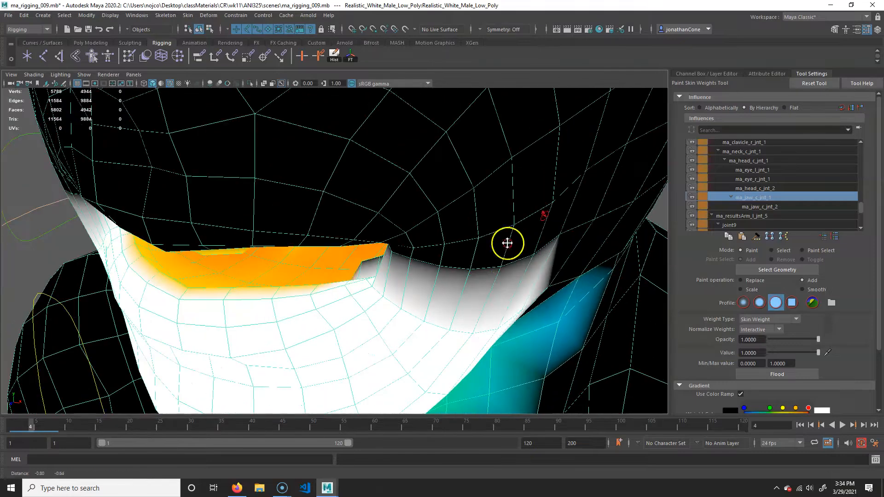
Step: Select ma_head_c_jnt_1 and add full head-joint weight to the middle of the upper lip
alt+drag(413, 264, 435, 265)
alt+drag(284, 285, 81, 292)
alt+right_drag(81, 292, 397, 359)
alt+drag(397, 360, 410, 280)
alt+right_drag(410, 281, 354, 189)
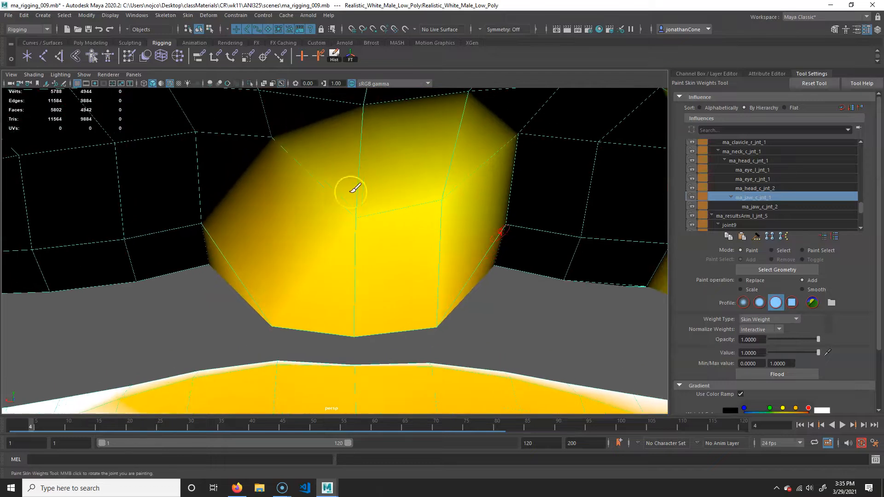
click(751, 188)
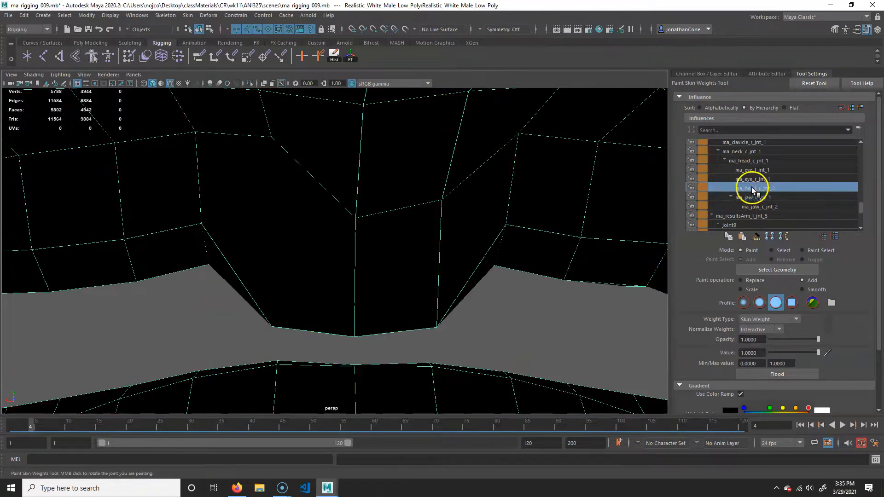
click(761, 161)
mouse_move(441, 305)
mouse_down()
mouse_move(421, 327)
mouse_move(354, 336)
mouse_move(260, 332)
mouse_up()
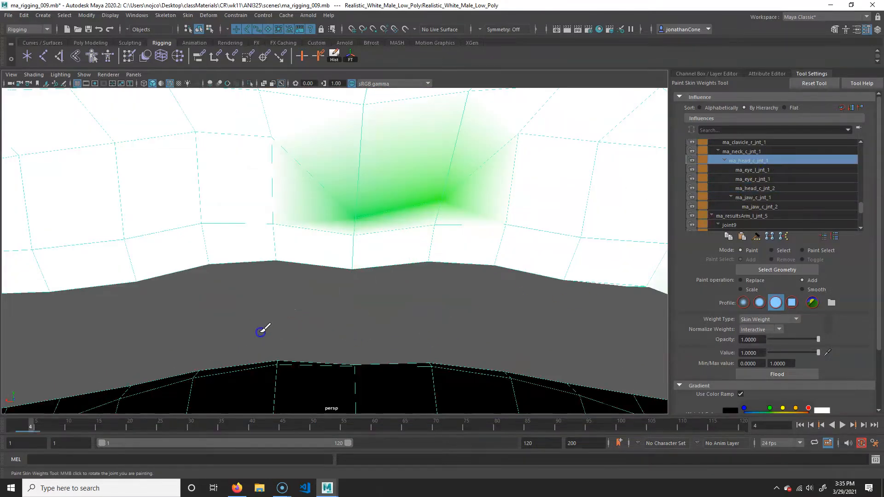
click(378, 220)
drag(367, 192, 343, 225)
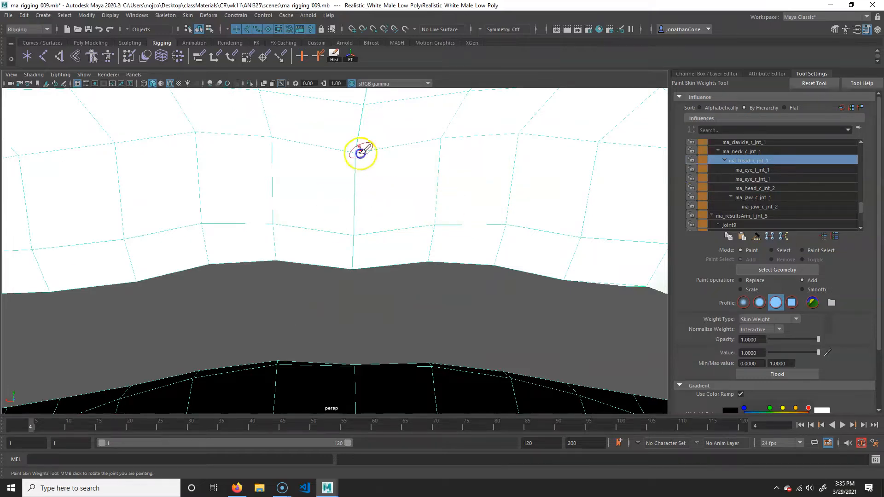
Step: Select ma_jaw_c_jnt_1 and add full jaw-joint weight along the lower lip
alt+middle_drag(458, 316, 482, 221)
click(769, 199)
mouse_move(525, 262)
alt+right_down()
mouse_move(387, 256)
mouse_move(484, 275)
mouse_move(465, 272)
alt+right_up()
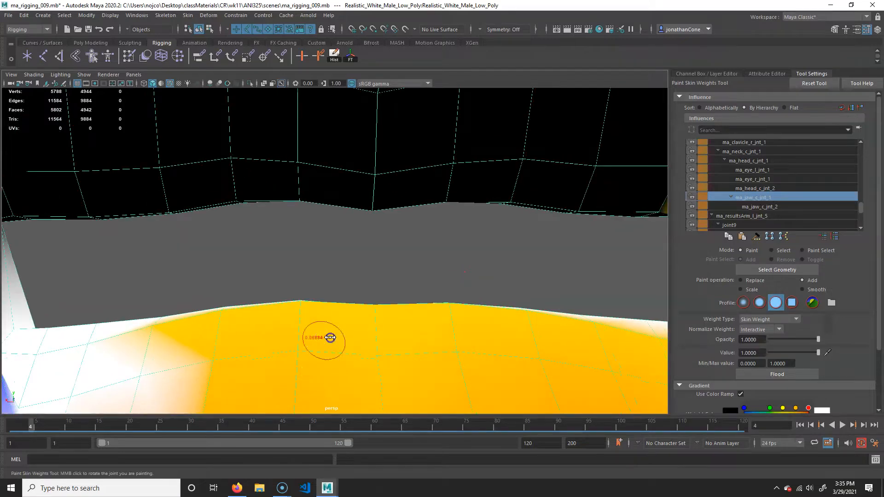
mouse_move(359, 349)
mouse_down()
mouse_move(280, 335)
mouse_move(138, 335)
mouse_move(622, 335)
mouse_move(588, 357)
mouse_up()
alt+middle_drag(559, 359, 543, 292)
mouse_move(484, 348)
alt+middle_down()
mouse_move(517, 306)
mouse_move(499, 246)
alt+middle_up()
mouse_move(421, 259)
alt+right_down()
mouse_move(477, 261)
mouse_move(480, 275)
alt+right_up()
mouse_move(480, 308)
mouse_down()
mouse_move(164, 339)
mouse_move(47, 256)
mouse_move(316, 339)
mouse_move(613, 347)
mouse_move(444, 311)
mouse_move(586, 329)
mouse_move(582, 343)
mouse_move(474, 280)
mouse_move(316, 279)
mouse_move(484, 292)
mouse_up()
mouse_move(391, 348)
mouse_down()
mouse_move(430, 230)
mouse_move(200, 264)
mouse_move(130, 265)
mouse_up()
Step: Add jaw-joint weight to the inner surface of the lower lip and the side of the mouth
mouse_move(177, 249)
alt+mouse_down()
mouse_move(255, 245)
mouse_move(320, 255)
mouse_move(186, 234)
mouse_move(245, 342)
alt+mouse_up()
drag(499, 258, 659, 250)
alt+drag(375, 274, 520, 298)
drag(412, 210, 366, 291)
mouse_move(460, 198)
mouse_down()
mouse_move(533, 209)
mouse_move(641, 322)
mouse_move(394, 312)
mouse_move(460, 269)
mouse_move(482, 271)
mouse_up()
alt+drag(409, 258, 326, 250)
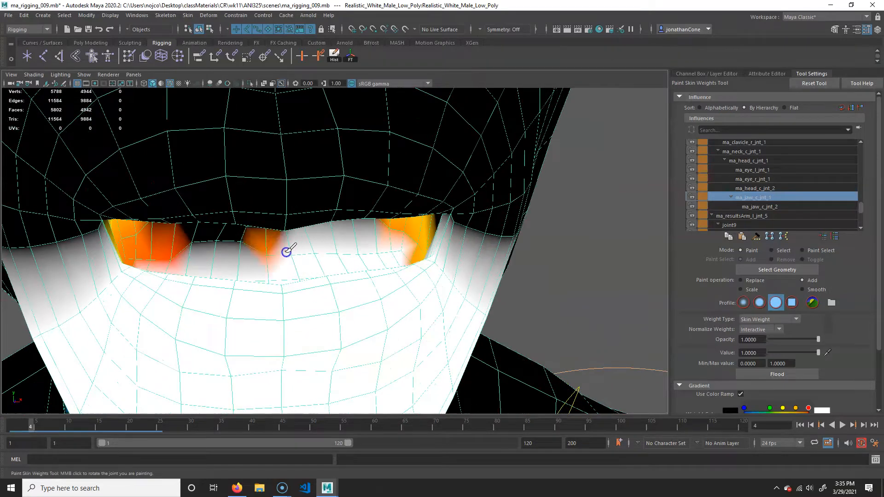
mouse_move(191, 272)
alt+mouse_down()
mouse_move(172, 280)
mouse_move(189, 276)
mouse_move(175, 288)
mouse_move(220, 302)
alt+mouse_up()
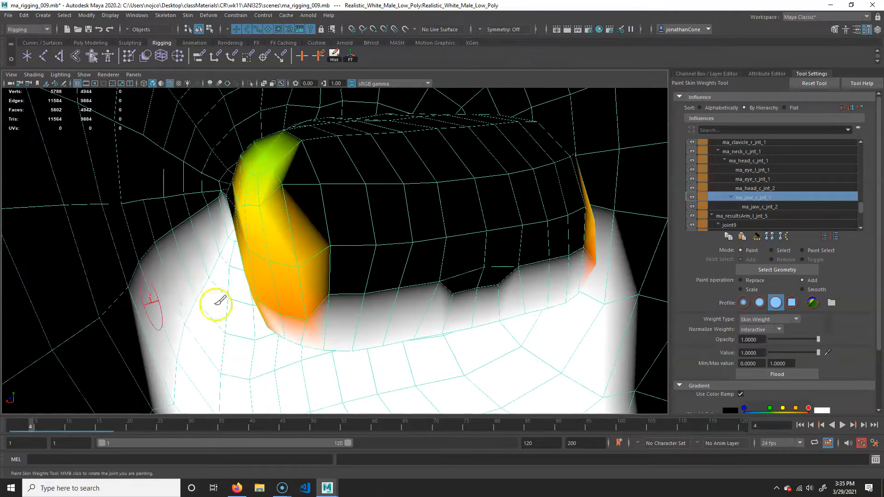
Step: Open the jaw further at frame 9 and examine the weights at the mouth corners and inner cheeks
mouse_move(407, 297)
alt+mouse_down()
mouse_move(357, 319)
mouse_move(295, 318)
alt+mouse_up()
alt+right_drag(276, 316, 571, 328)
alt+drag(571, 329, 446, 294)
alt+drag(196, 313, 332, 303)
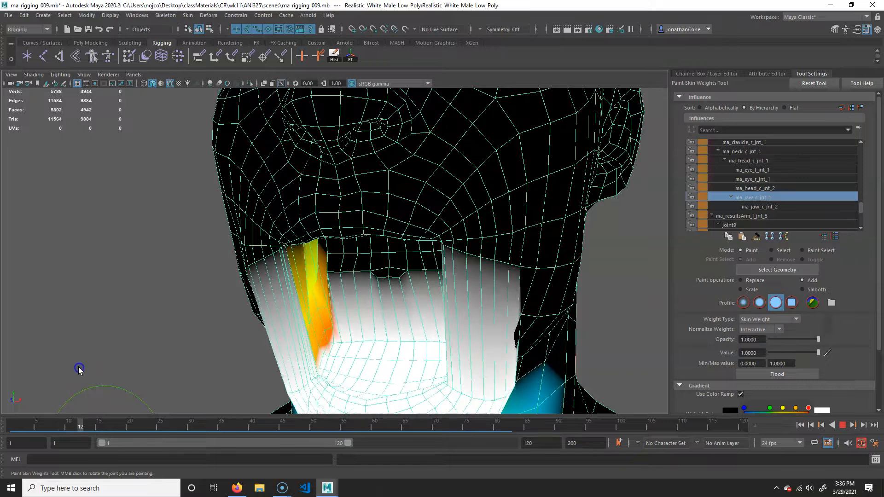
mouse_move(286, 329)
alt+mouse_down()
mouse_move(320, 322)
mouse_move(216, 314)
mouse_move(373, 308)
mouse_move(445, 324)
mouse_move(481, 276)
alt+mouse_up()
alt+drag(419, 314, 454, 292)
alt+right_drag(454, 292, 423, 285)
alt+drag(428, 280, 471, 276)
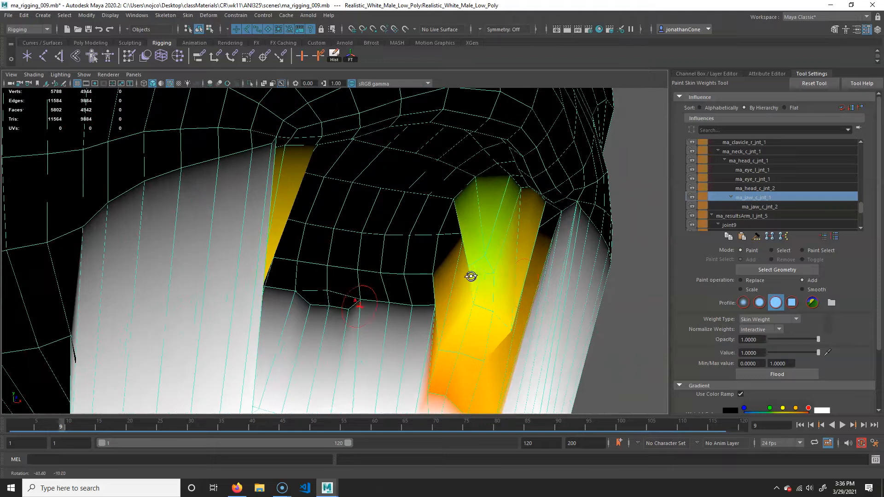
Step: Select ma_head_c_jnt_1 and add head-joint weight to the inner mouth surface behind the left cheek
click(749, 161)
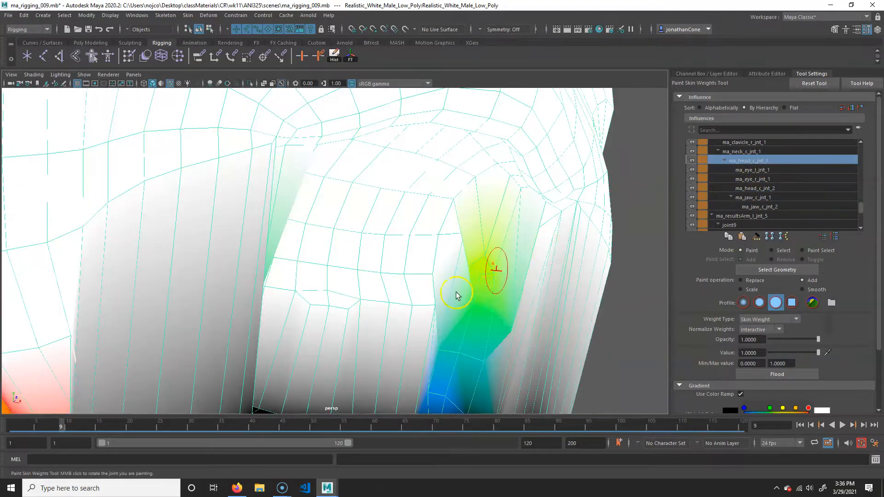
mouse_move(514, 266)
alt+mouse_down()
mouse_move(521, 284)
mouse_move(485, 319)
alt+mouse_up()
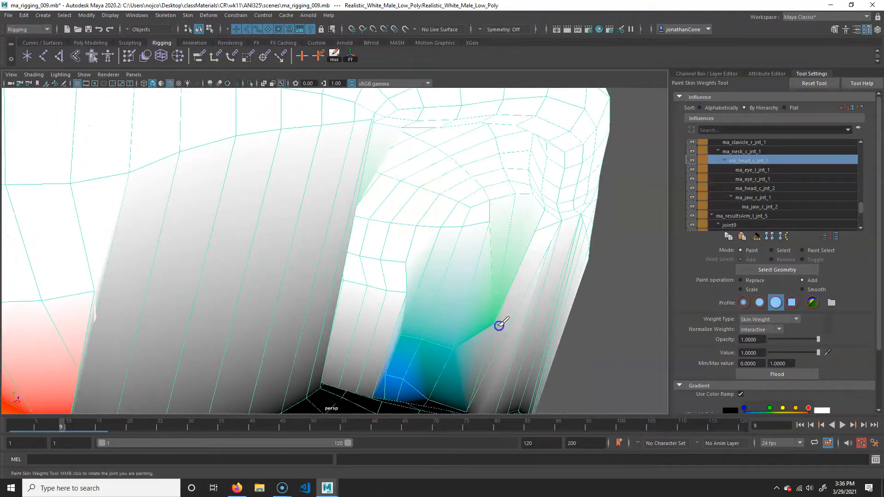
drag(446, 350, 419, 328)
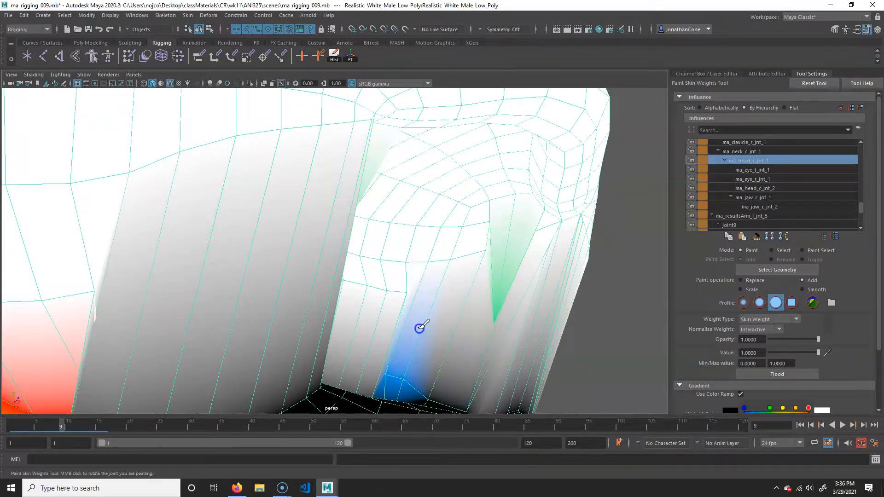
alt+middle_drag(479, 291, 529, 267)
mouse_move(528, 267)
alt+mouse_down()
mouse_move(452, 314)
mouse_move(453, 301)
mouse_move(548, 296)
mouse_move(458, 320)
alt+mouse_up()
ctrl+click(461, 280)
Step: Add head-joint weight to the inner mouth surface behind the right cheek
alt+drag(511, 288, 394, 291)
mouse_move(307, 307)
mouse_down()
mouse_move(324, 316)
mouse_move(245, 343)
mouse_up()
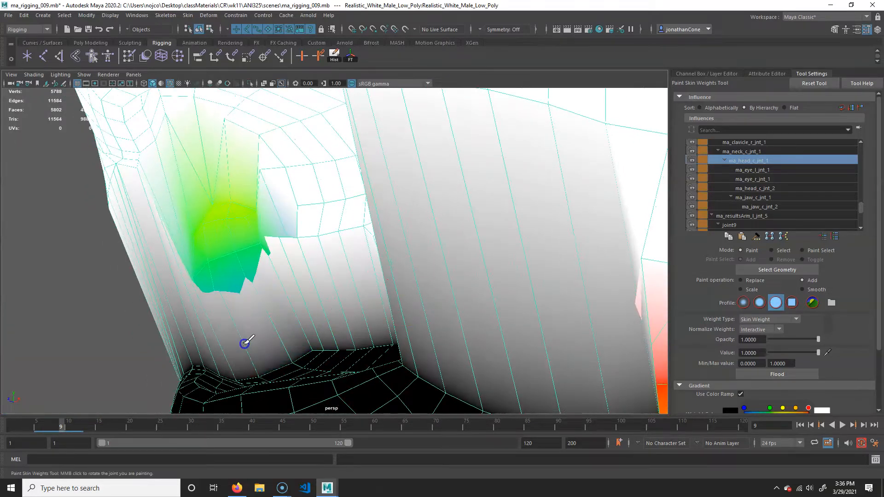
mouse_move(239, 264)
mouse_down()
mouse_move(231, 245)
mouse_move(189, 241)
mouse_move(270, 223)
mouse_up()
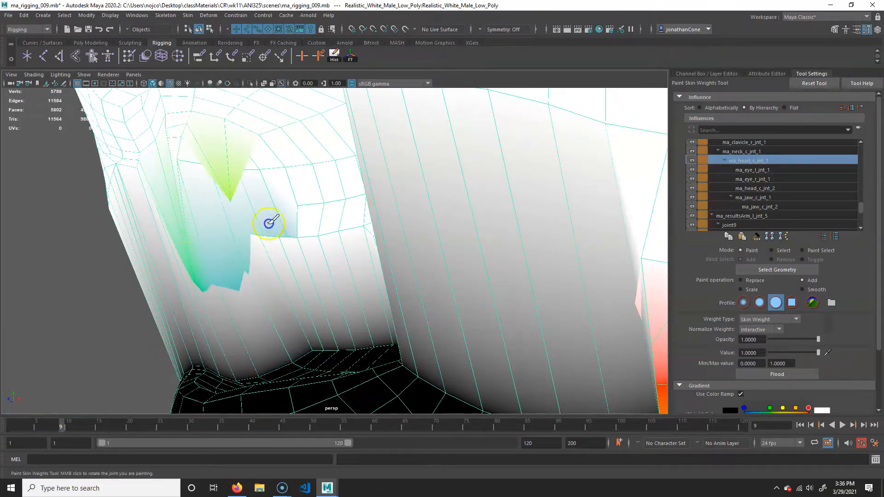
drag(221, 163, 233, 197)
alt+drag(241, 276, 203, 257)
mouse_move(230, 282)
alt+mouse_down()
mouse_move(263, 266)
mouse_move(190, 236)
alt+mouse_up()
alt+drag(265, 247, 227, 281)
Step: Go to frame 5 and add head-joint weight to the leftover area by the upper lip
drag(60, 422, 36, 423)
alt+drag(161, 295, 186, 265)
drag(181, 211, 302, 199)
alt+drag(221, 206, 318, 205)
alt+drag(420, 289, 299, 305)
drag(46, 428, 37, 380)
scroll(383, 251, up, 5)
alt+drag(383, 251, 353, 268)
alt+drag(295, 289, 339, 270)
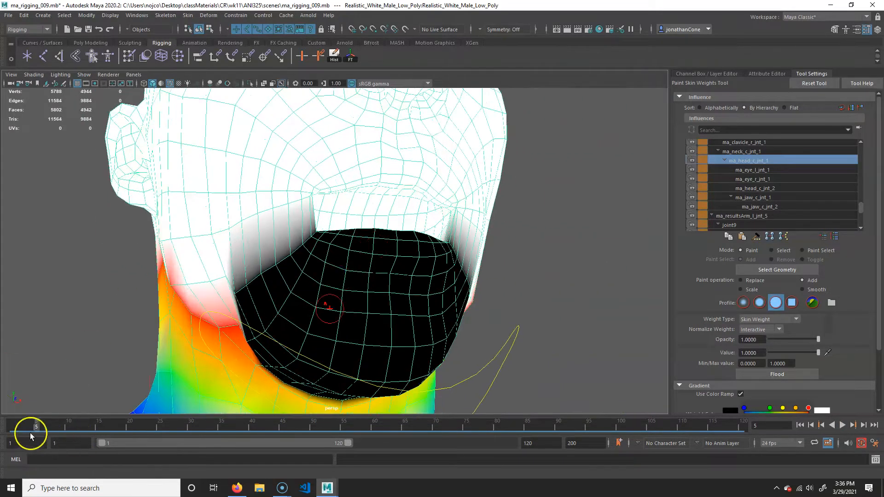
Step: Switch to the Smooth operation with the softest brush profile and smooth the head-joint weights across the right cheek and mouth corner
click(745, 303)
click(811, 289)
mouse_move(270, 256)
alt+mouse_down()
mouse_move(272, 268)
mouse_move(310, 232)
alt+mouse_up()
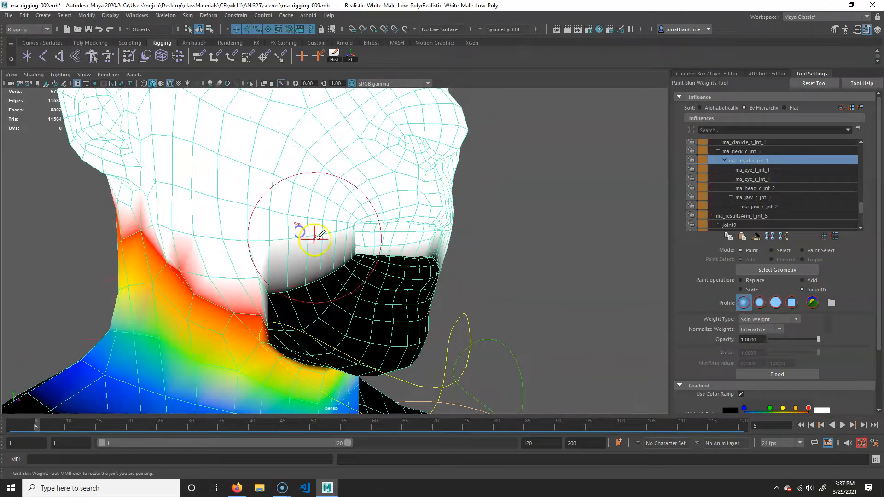
mouse_move(266, 252)
mouse_down()
mouse_move(313, 234)
mouse_move(233, 255)
mouse_up()
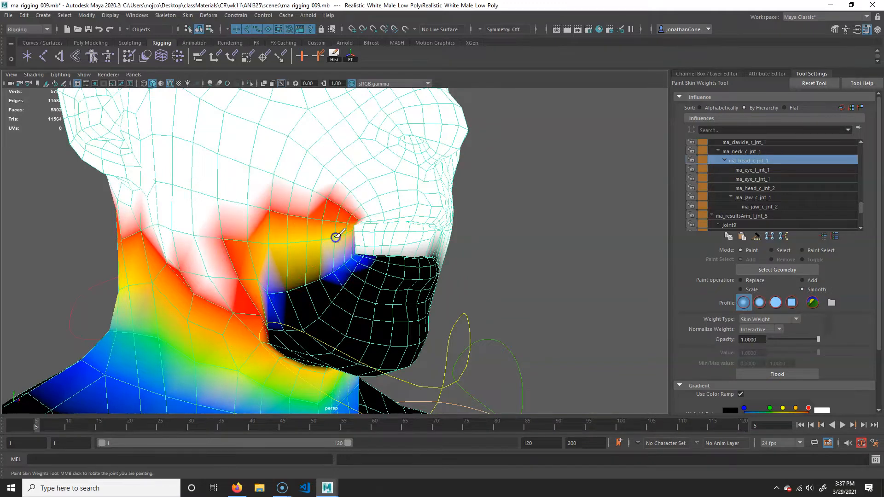
mouse_move(360, 230)
mouse_down()
mouse_move(316, 245)
mouse_move(304, 273)
mouse_move(279, 269)
mouse_move(405, 241)
mouse_move(450, 253)
mouse_move(430, 231)
mouse_move(381, 232)
mouse_move(418, 231)
mouse_move(383, 209)
mouse_move(413, 209)
mouse_move(462, 241)
mouse_move(405, 249)
mouse_up()
Step: Select ma_jaw_c_jnt_1 and smooth its weights across the right cheek and down the right jaw
mouse_move(392, 256)
alt+mouse_down()
mouse_move(423, 254)
mouse_move(365, 253)
mouse_move(361, 237)
mouse_move(325, 237)
mouse_move(351, 251)
mouse_move(306, 225)
mouse_move(328, 244)
mouse_move(315, 253)
mouse_move(336, 253)
mouse_move(290, 221)
alt+mouse_up()
mouse_move(286, 262)
alt+mouse_down()
mouse_move(331, 276)
mouse_move(332, 236)
mouse_move(236, 265)
alt+mouse_up()
click(760, 197)
mouse_move(253, 230)
mouse_down()
mouse_move(342, 222)
mouse_move(324, 212)
mouse_up()
drag(233, 253, 241, 292)
Step: Smooth the jaw-joint weights across the left cheek, left mouth corner and down under the left jaw
alt+drag(405, 263, 334, 265)
drag(419, 241, 431, 276)
alt+drag(475, 271, 428, 266)
mouse_move(400, 239)
mouse_down()
mouse_move(369, 221)
mouse_move(421, 265)
mouse_move(419, 339)
mouse_move(393, 362)
mouse_up()
mouse_move(380, 352)
alt+mouse_down()
mouse_move(440, 331)
mouse_move(443, 310)
alt+mouse_up()
mouse_move(408, 372)
mouse_down()
mouse_move(343, 383)
mouse_move(316, 364)
mouse_move(468, 286)
mouse_move(438, 333)
mouse_up()
mouse_move(434, 278)
mouse_down()
mouse_move(399, 276)
mouse_move(397, 264)
mouse_move(450, 320)
mouse_move(498, 296)
mouse_move(439, 229)
mouse_move(369, 221)
mouse_move(467, 220)
mouse_move(402, 234)
mouse_up()
alt+drag(402, 235, 441, 237)
mouse_move(428, 237)
mouse_down()
mouse_move(398, 233)
mouse_move(428, 244)
mouse_up()
mouse_move(438, 247)
alt+mouse_down()
mouse_move(387, 248)
mouse_move(399, 238)
mouse_move(318, 256)
mouse_move(333, 256)
alt+mouse_up()
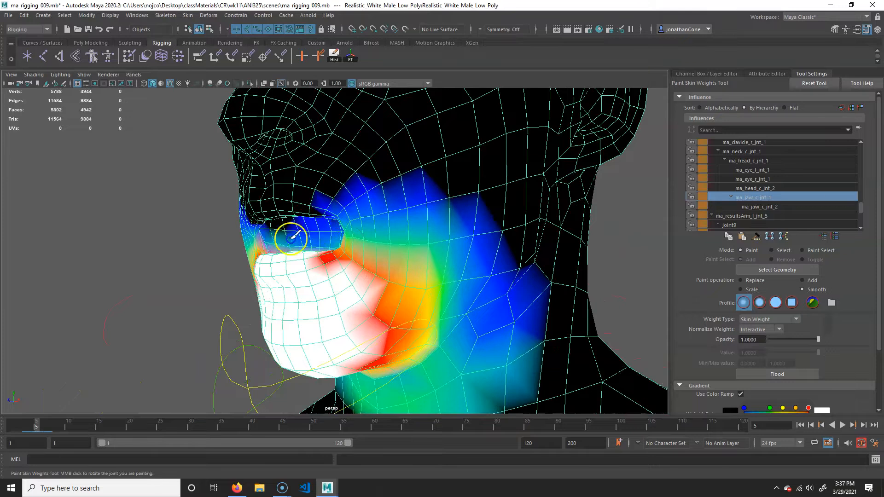
Step: Smooth the ma_jaw_c_jnt_1 weights across the right cheek, the upper lip and the right mouth corner
alt+drag(261, 241, 291, 261)
alt+drag(255, 230, 259, 293)
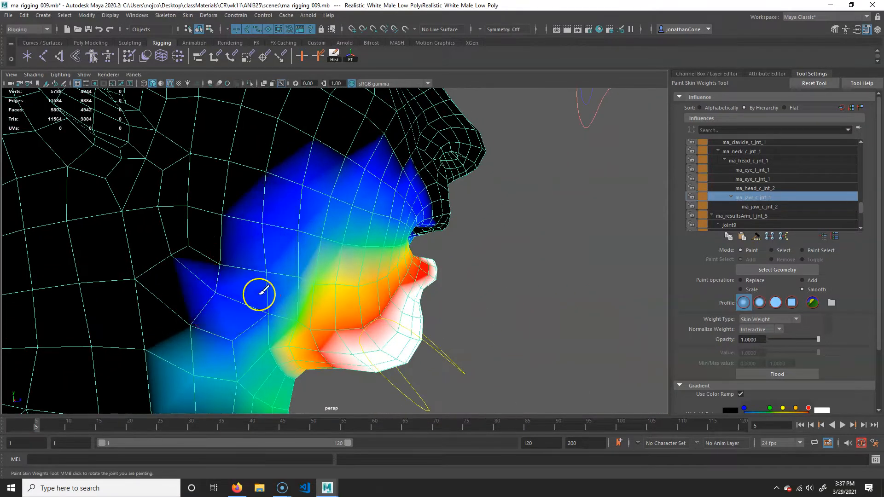
alt+drag(249, 225, 194, 256)
alt+right_drag(194, 256, 282, 272)
mouse_move(283, 272)
alt+mouse_down()
mouse_move(270, 248)
mouse_move(303, 221)
alt+mouse_up()
alt+drag(363, 222, 300, 273)
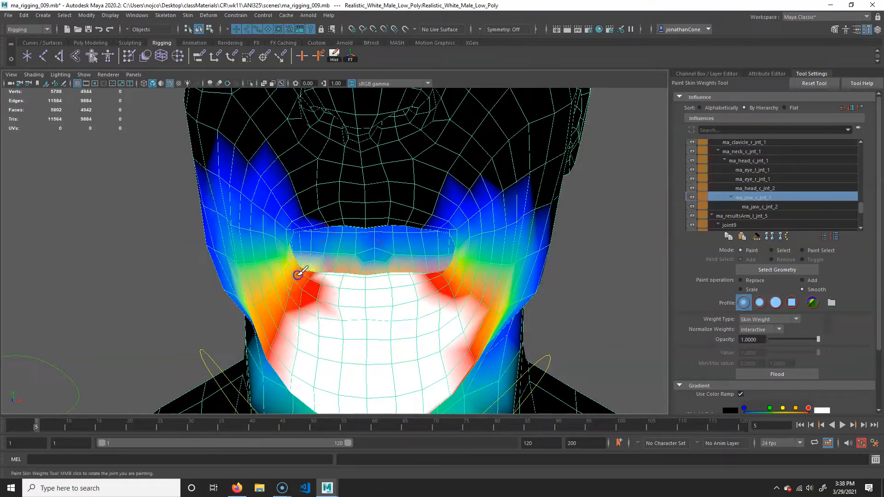
Step: Smooth the jaw-joint weights under the chin, along the right jaw and around the sides of the lower lip
alt+drag(453, 300, 346, 320)
alt+drag(302, 347, 302, 313)
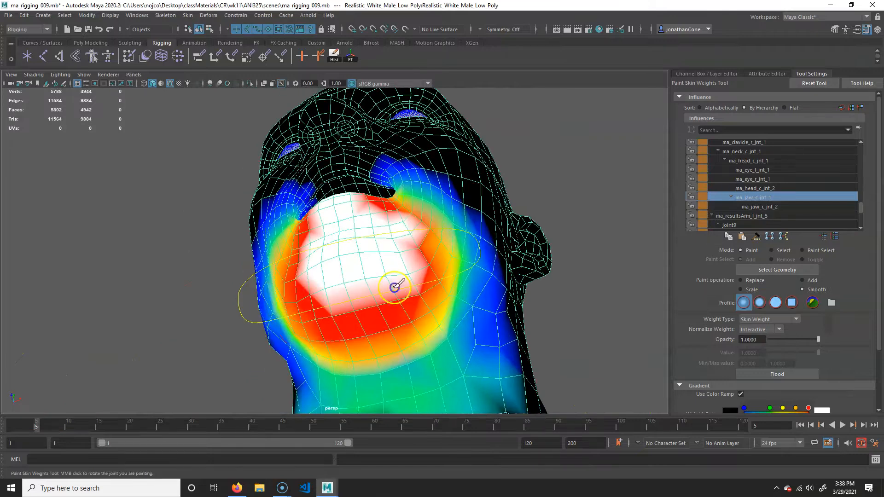
alt+drag(438, 287, 402, 304)
alt+drag(322, 305, 375, 298)
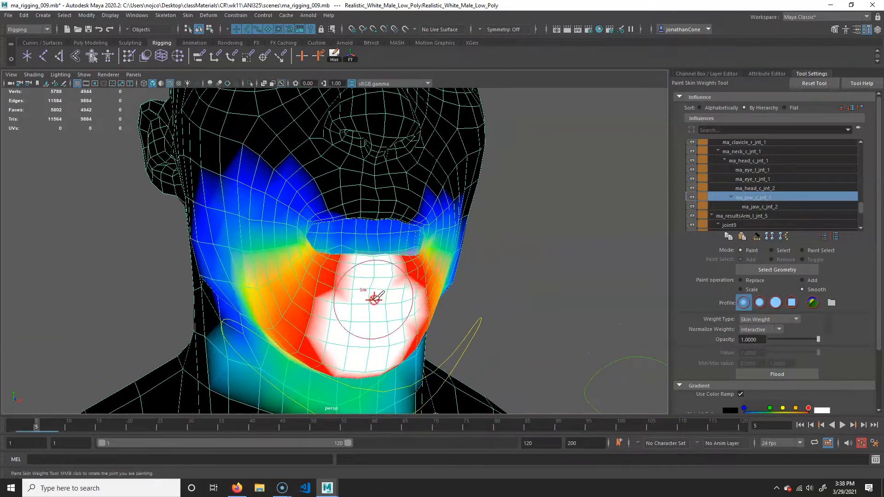
scroll(340, 282, up, 4)
alt+drag(307, 227, 442, 245)
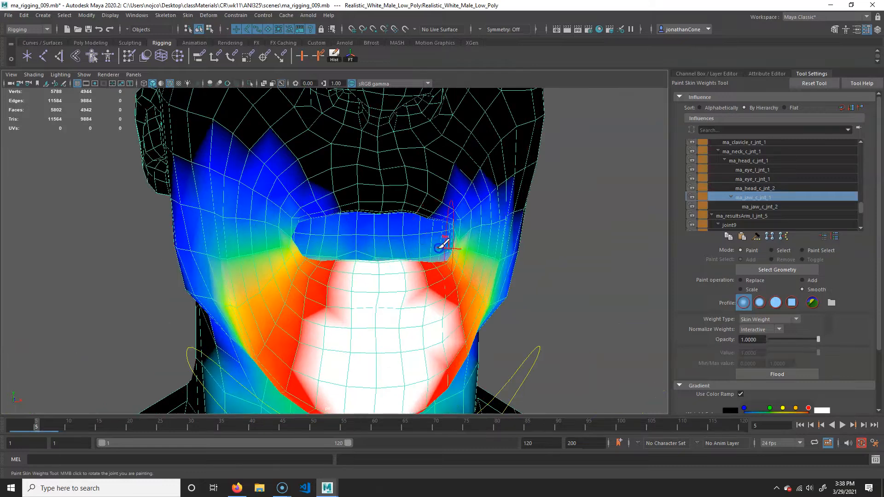
Step: Smooth the jaw-joint weights at both mouth corners and along both jawlines into the upper neck
alt+drag(512, 224, 414, 220)
drag(519, 209, 458, 217)
scroll(442, 221, down, 4)
alt+drag(359, 221, 521, 235)
scroll(401, 243, up, 4)
alt+drag(346, 234, 405, 241)
mouse_move(259, 321)
alt+mouse_down()
mouse_move(255, 233)
mouse_move(306, 316)
mouse_move(284, 302)
alt+mouse_up()
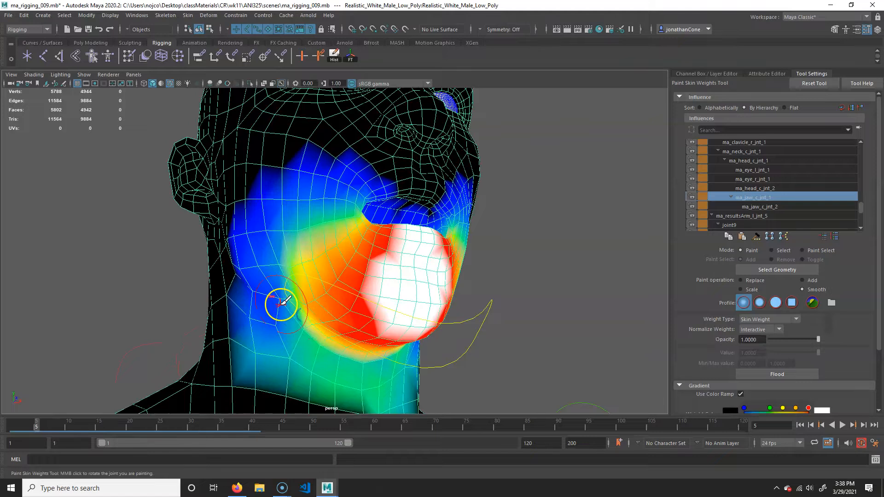
alt+drag(303, 357, 370, 357)
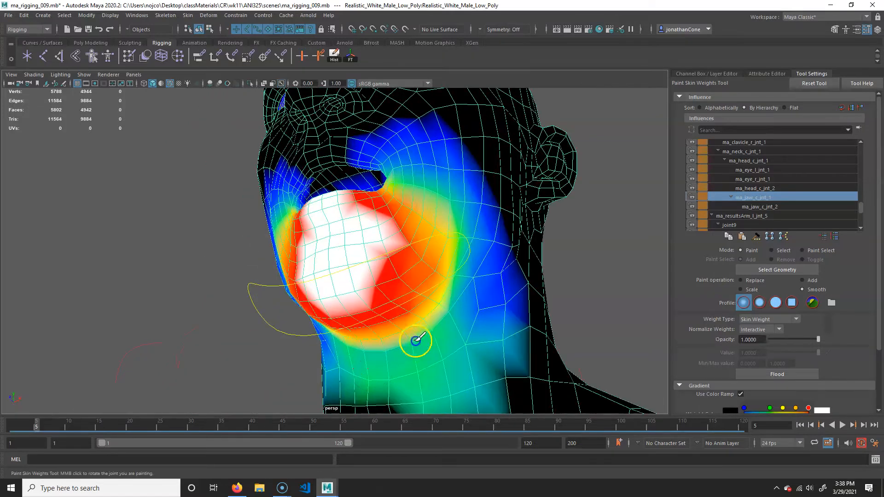
alt+drag(472, 276, 186, 453)
Step: Scrub the jaw animation between frames 1 and 15 and inspect the open mouth from several sides, with and without the weight display
drag(37, 421, 51, 429)
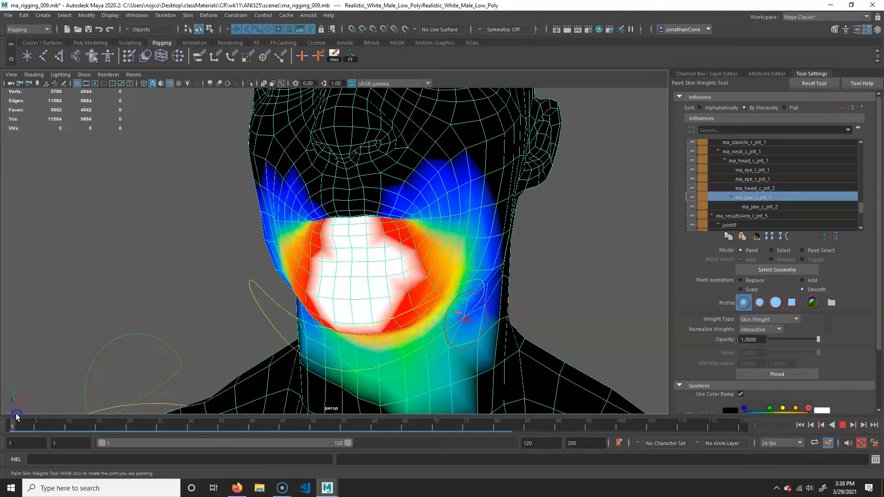
alt+drag(322, 318, 421, 318)
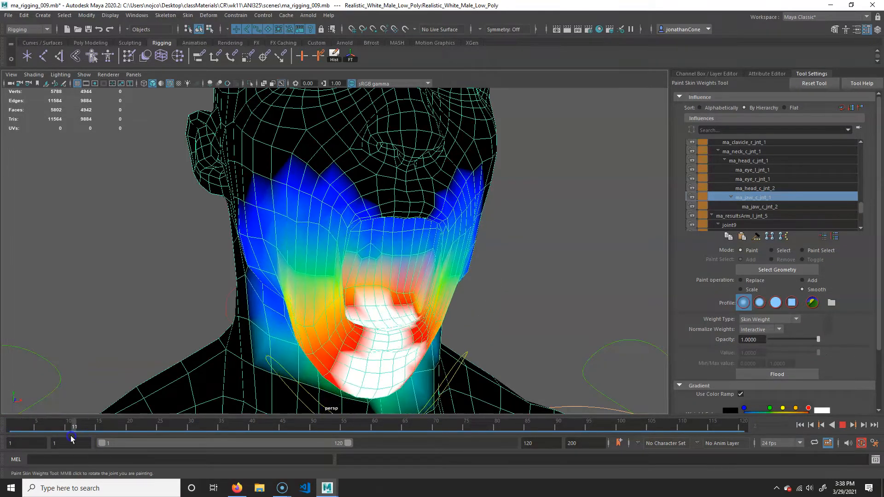
alt+drag(340, 346, 391, 214)
mouse_move(338, 203)
alt+mouse_down()
mouse_move(438, 262)
mouse_move(424, 311)
mouse_move(361, 312)
mouse_move(450, 325)
mouse_move(325, 319)
mouse_move(352, 277)
mouse_move(373, 274)
mouse_move(395, 286)
mouse_move(377, 273)
mouse_move(324, 279)
mouse_move(381, 292)
alt+mouse_up()
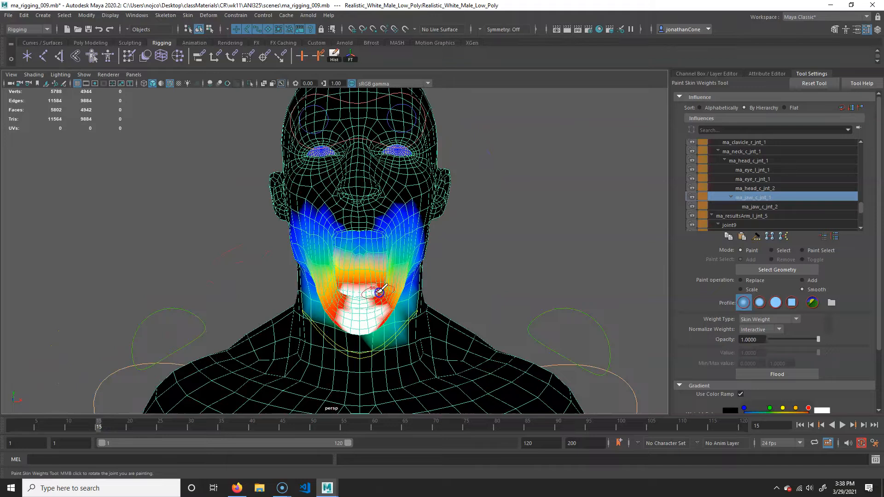
alt+right_drag(381, 292, 333, 285)
alt+drag(332, 285, 386, 278)
alt+right_drag(284, 269, 375, 269)
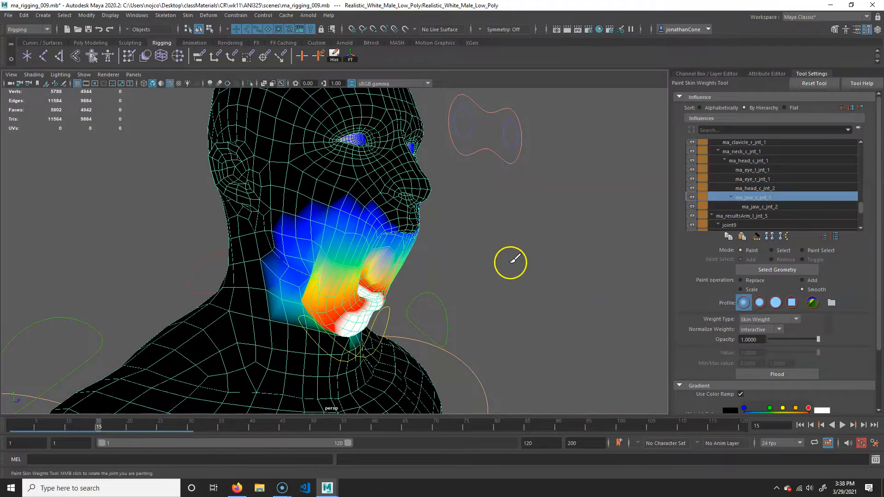
key(q)
alt+drag(433, 277, 452, 253)
alt+right_drag(451, 253, 360, 306)
alt+drag(360, 306, 306, 296)
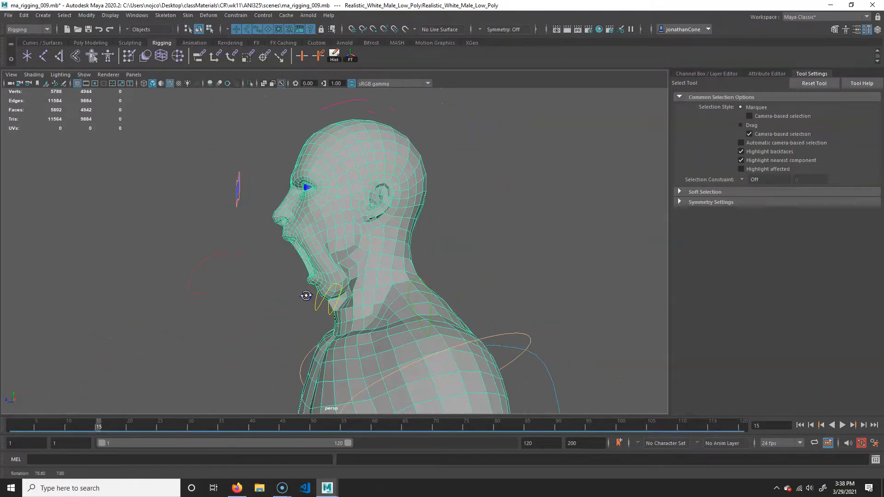
Step: Go to frame 9 and set Paint Skin Weights to Add with a value of 0.1 for ma_jaw_c_jnt_1
drag(85, 423, 61, 413)
alt+right_drag(237, 344, 319, 347)
alt+drag(318, 347, 302, 350)
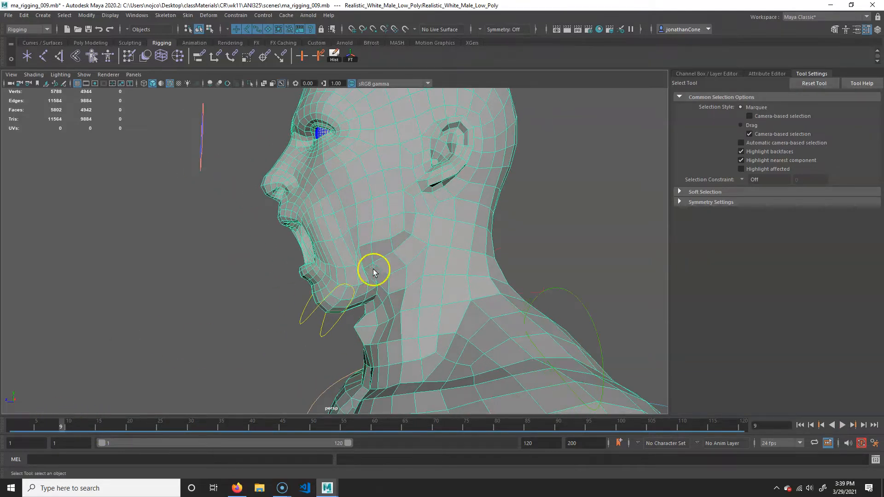
key(y)
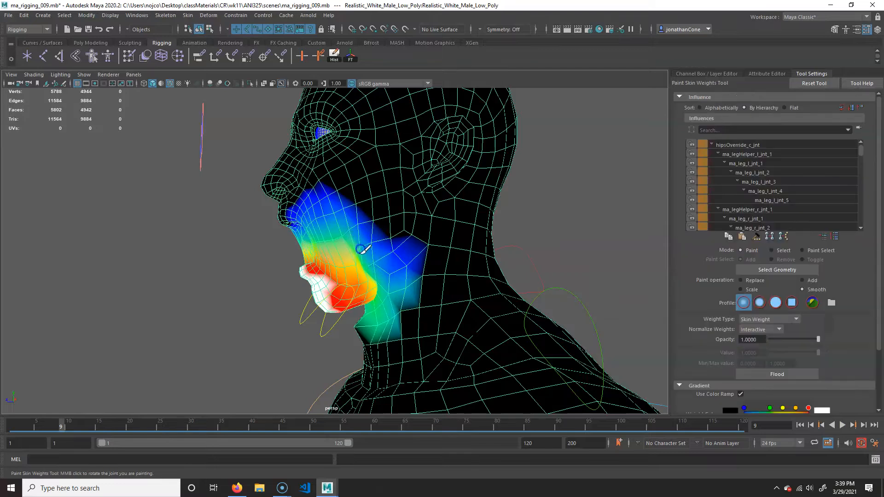
drag(862, 152, 864, 214)
scroll(810, 193, up, 3)
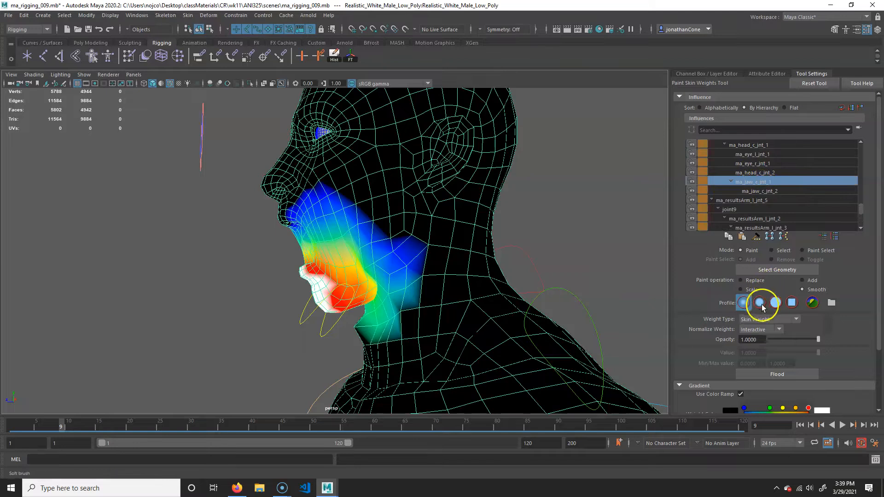
click(805, 283)
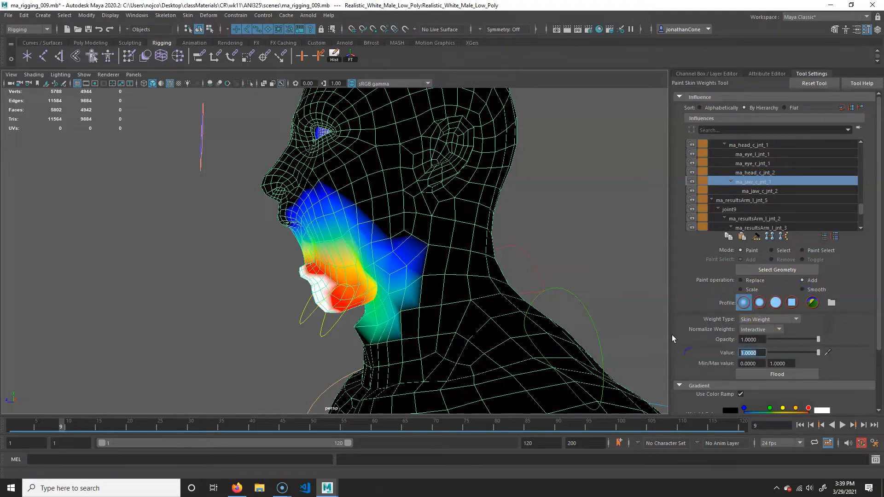
text(0.1)
key(Return)
Step: Add jaw-joint weight along the left jawline, the lower left cheek and the underside of the jaw
mouse_move(422, 272)
alt+mouse_down()
mouse_move(363, 270)
mouse_move(377, 251)
mouse_move(403, 252)
mouse_move(364, 272)
mouse_move(420, 259)
mouse_move(388, 227)
alt+mouse_up()
mouse_move(389, 262)
mouse_down()
mouse_move(405, 232)
mouse_move(387, 267)
mouse_move(343, 286)
mouse_up()
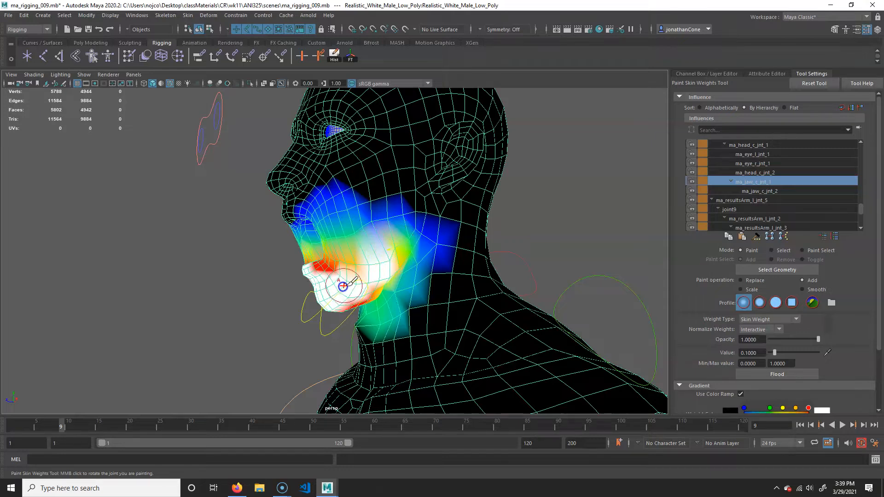
mouse_move(404, 262)
mouse_down()
mouse_move(355, 250)
mouse_move(336, 259)
mouse_move(382, 228)
mouse_move(415, 251)
mouse_move(367, 281)
mouse_move(412, 265)
mouse_move(415, 254)
mouse_up()
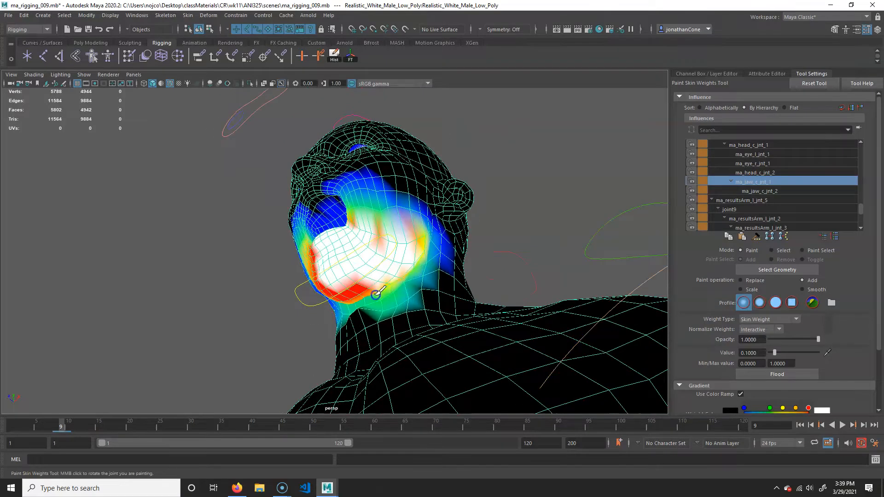
drag(370, 298, 377, 301)
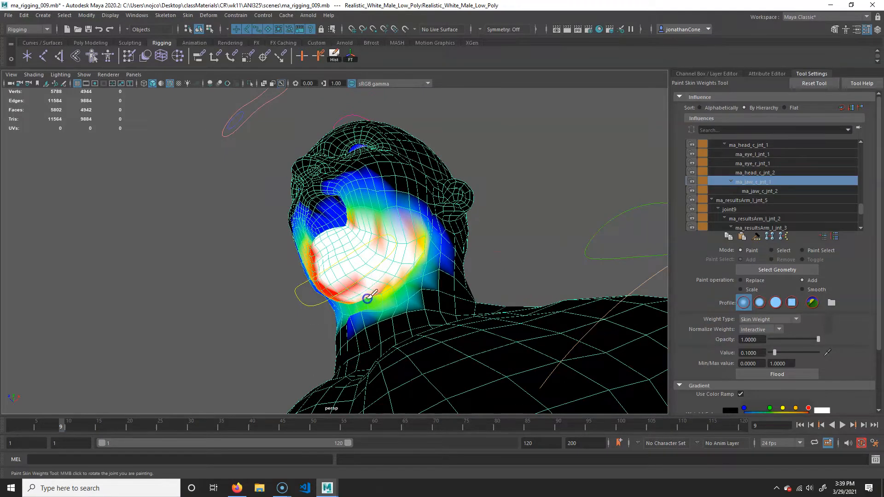
alt+drag(382, 254, 377, 286)
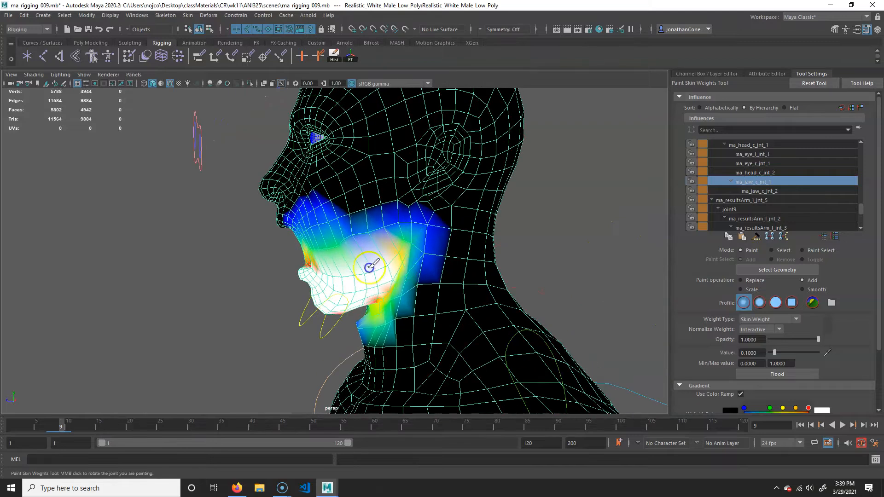
mouse_move(358, 239)
mouse_down()
mouse_move(341, 237)
mouse_move(344, 221)
mouse_up()
alt+drag(347, 255, 318, 251)
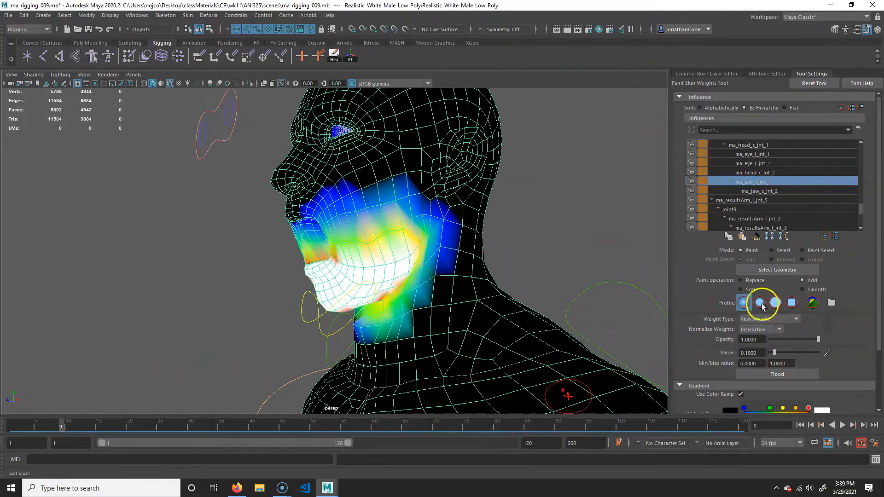
Step: Switch to the Smooth operation and blend the jaw-joint weights over the left cheek, behind the jaw and down the neck
click(810, 290)
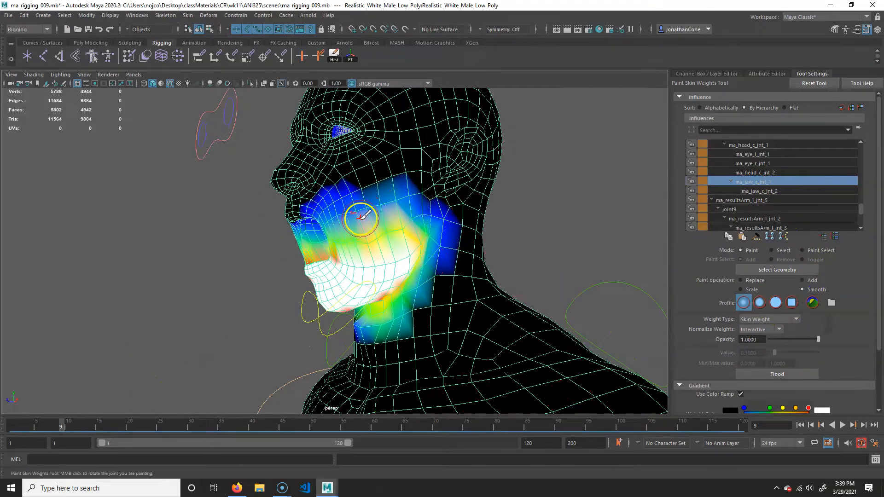
alt+drag(430, 226, 413, 247)
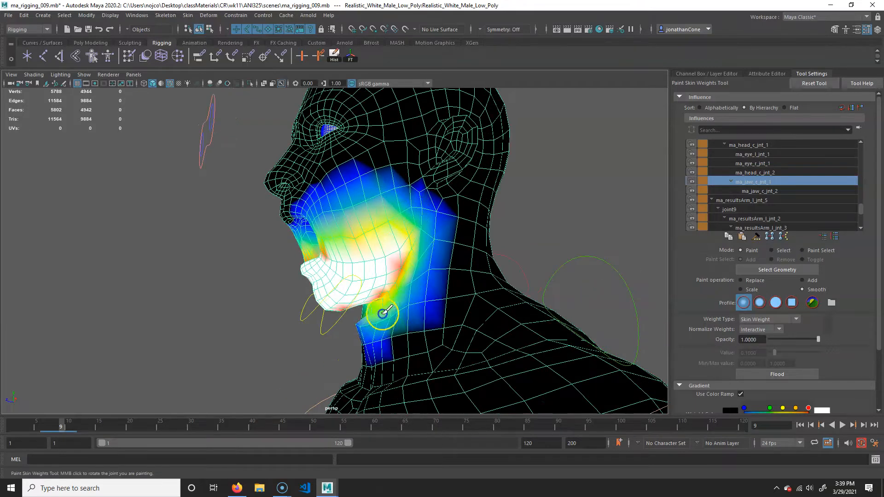
alt+drag(382, 313, 376, 346)
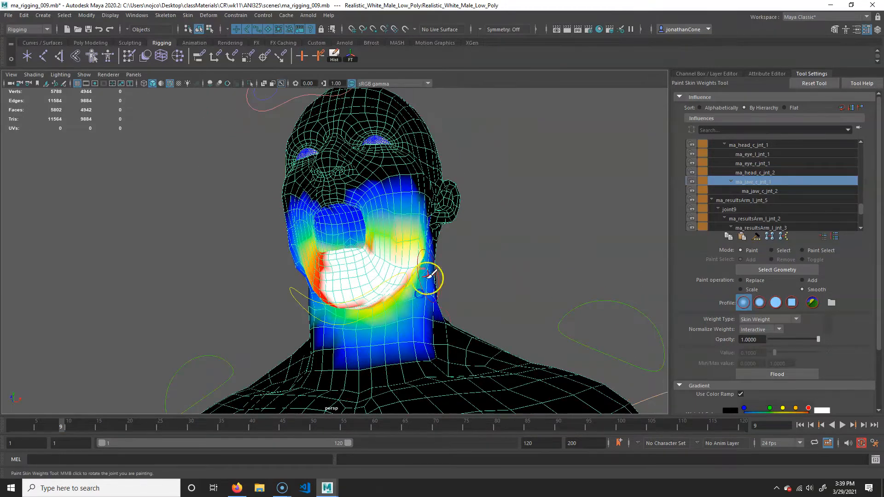
alt+drag(432, 275, 406, 213)
alt+drag(324, 224, 392, 258)
alt+right_drag(392, 258, 417, 273)
Step: Leave weight painting, scrub the jaw animation to check the shaded jaw and neck, and return to frame 1
mouse_move(66, 426)
mouse_down()
mouse_move(25, 425)
mouse_move(104, 425)
mouse_move(79, 424)
mouse_move(104, 423)
mouse_move(76, 414)
mouse_move(88, 409)
mouse_up()
key(q)
mouse_move(451, 315)
alt+mouse_down()
mouse_move(450, 341)
mouse_move(328, 341)
mouse_move(337, 341)
alt+mouse_up()
alt+drag(225, 374, 269, 375)
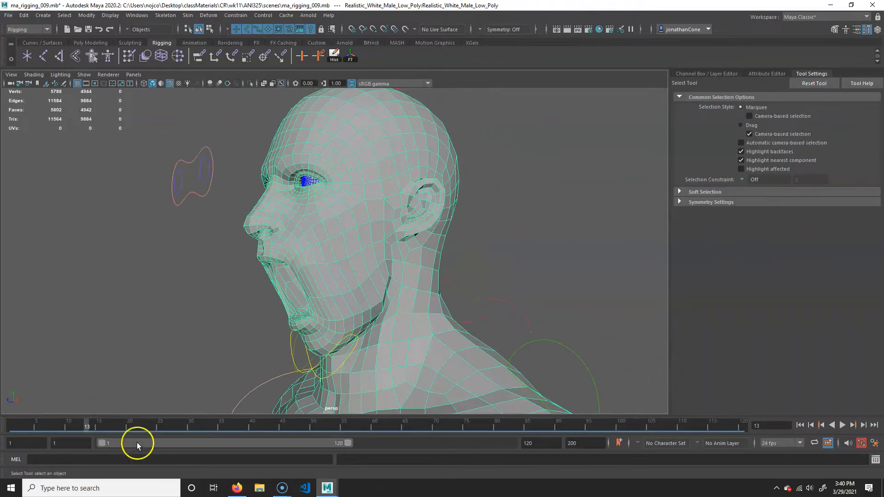
drag(75, 426, 93, 423)
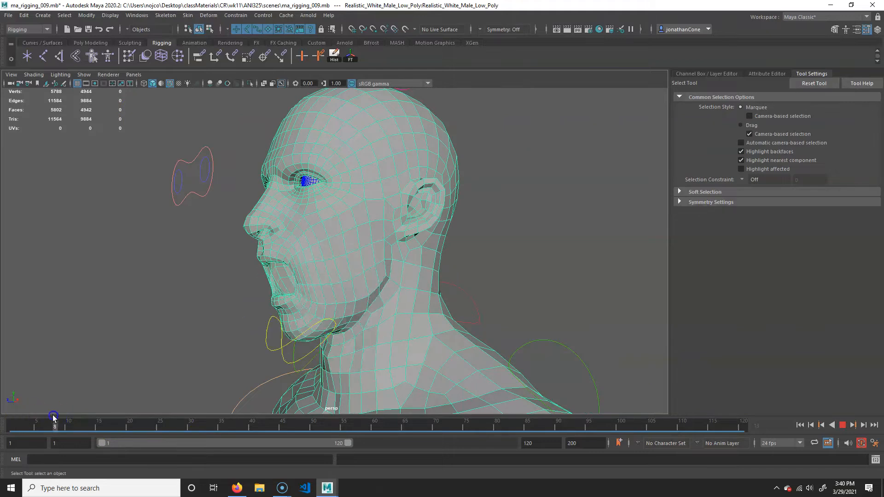
drag(32, 414, 83, 422)
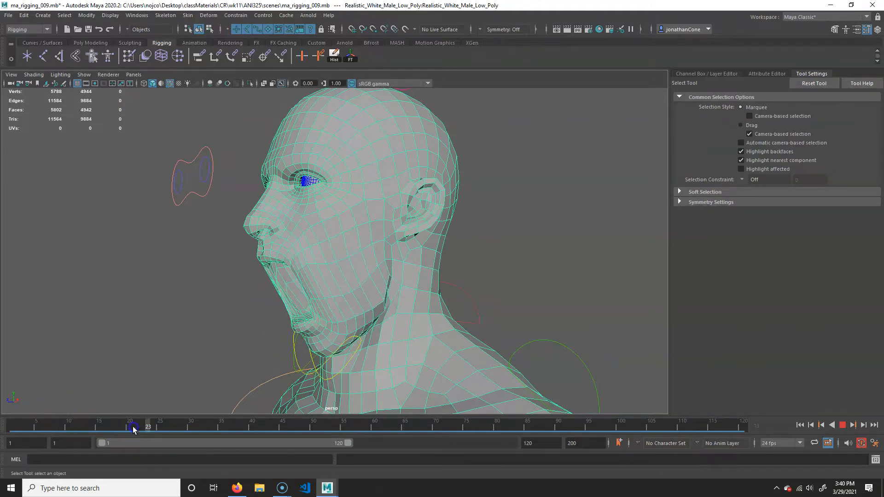
drag(170, 435, 4, 474)
Step: Examine the closed mouth, jawline and neck at frame 1 from both sides and the front
alt+drag(295, 259, 302, 286)
alt+right_drag(403, 311, 321, 304)
alt+middle_drag(321, 304, 315, 273)
alt+drag(315, 273, 408, 256)
alt+middle_drag(400, 273, 450, 288)
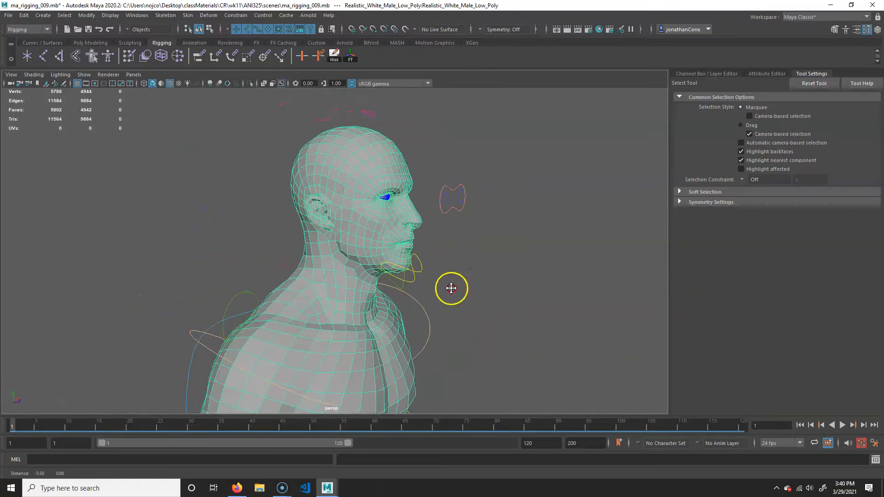
alt+drag(450, 289, 382, 286)
alt+right_drag(286, 284, 417, 271)
alt+middle_drag(417, 271, 418, 306)
alt+right_drag(418, 306, 442, 312)
alt+drag(443, 312, 399, 323)
alt+right_drag(399, 323, 464, 362)
alt+drag(361, 279, 383, 269)
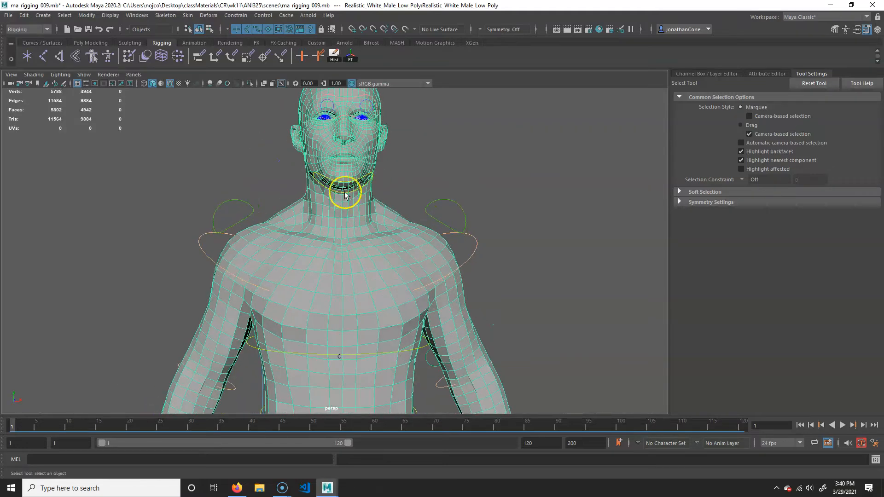
alt+right_drag(425, 300, 380, 355)
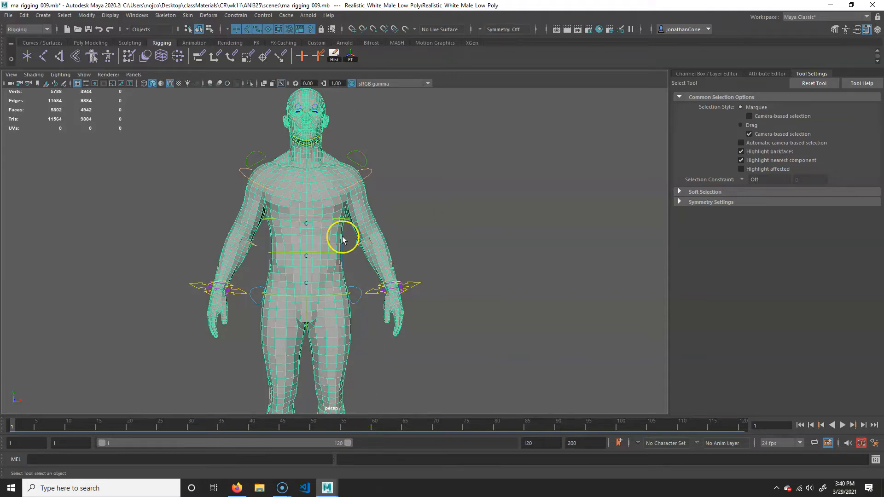
alt+middle_drag(343, 238, 364, 289)
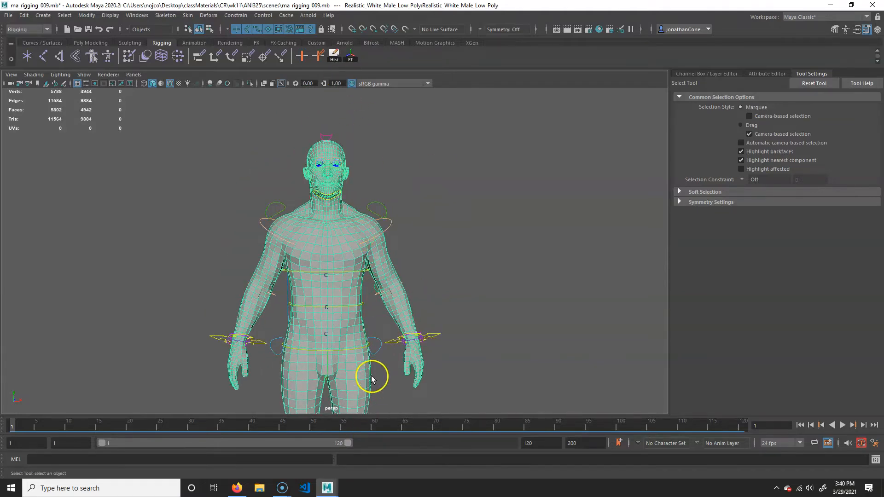
alt+middle_drag(366, 288, 368, 266)
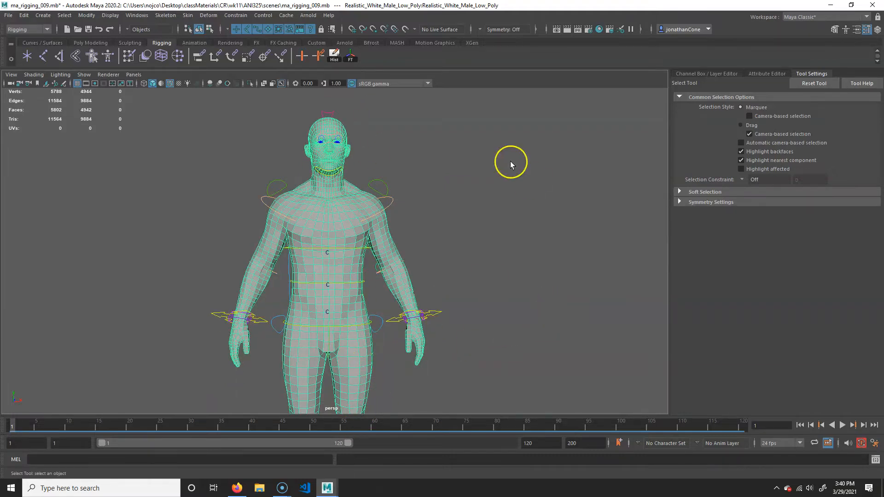
alt+drag(490, 274, 325, 129)
alt+drag(389, 321, 418, 291)
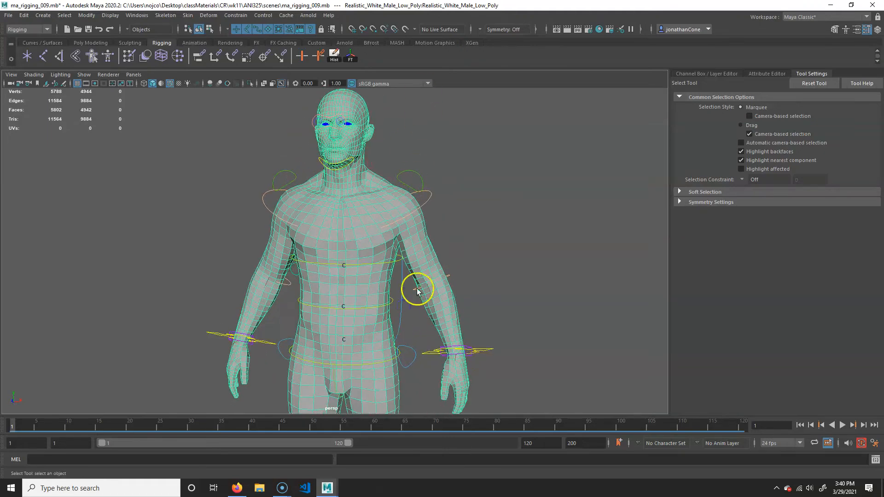
alt+middle_drag(400, 349, 408, 350)
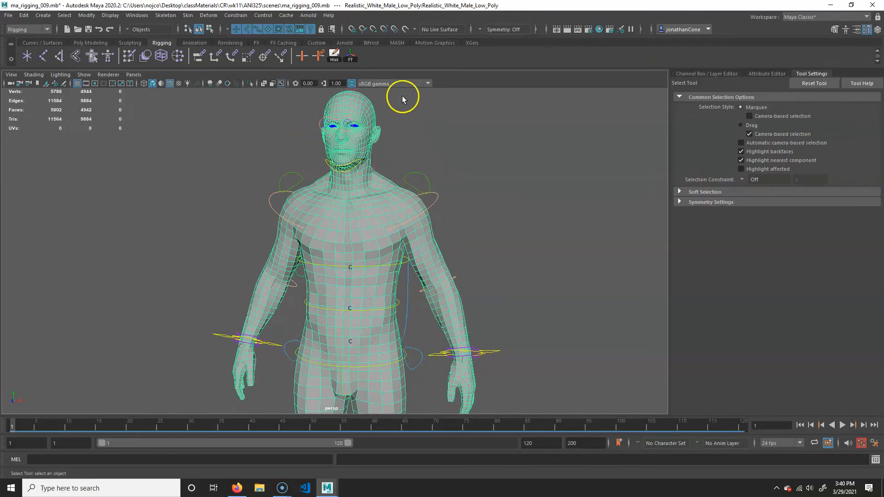
alt+drag(367, 340, 414, 266)
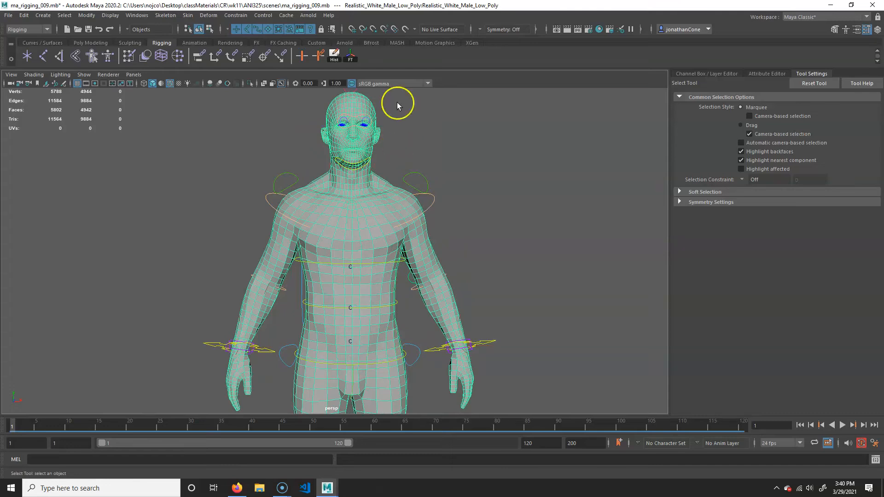
alt+middle_drag(411, 311, 415, 316)
alt+drag(440, 247, 432, 253)
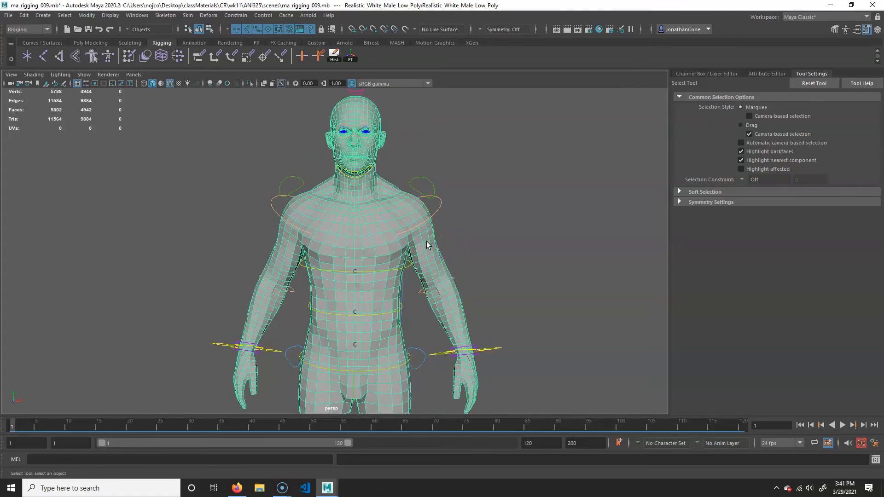
alt+drag(427, 241, 375, 145)
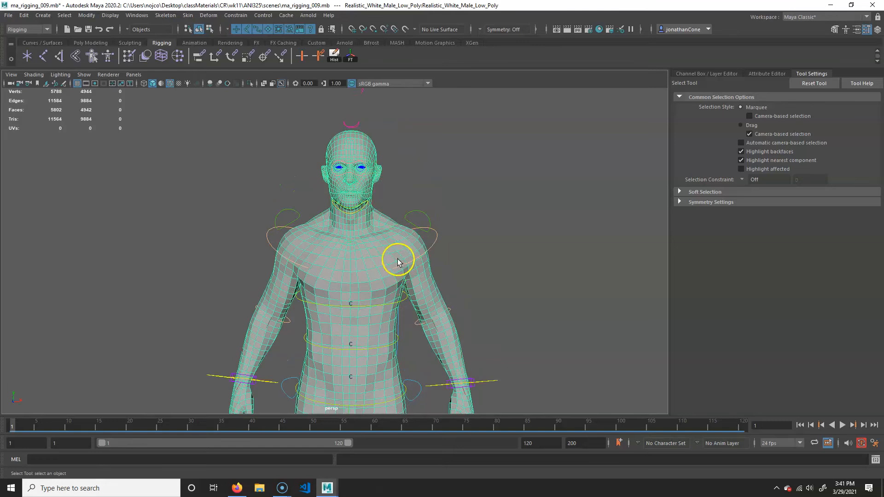
alt+drag(466, 252, 404, 268)
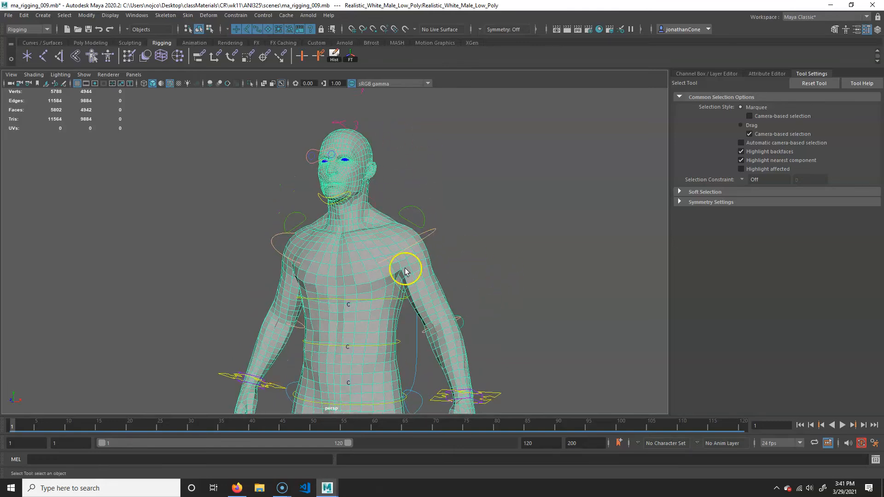
Step: Save the scene as a new version named ma_rigging_010.mb
key(ctrl+shift+s)
click(249, 430)
key(Delete)
key(Delete)
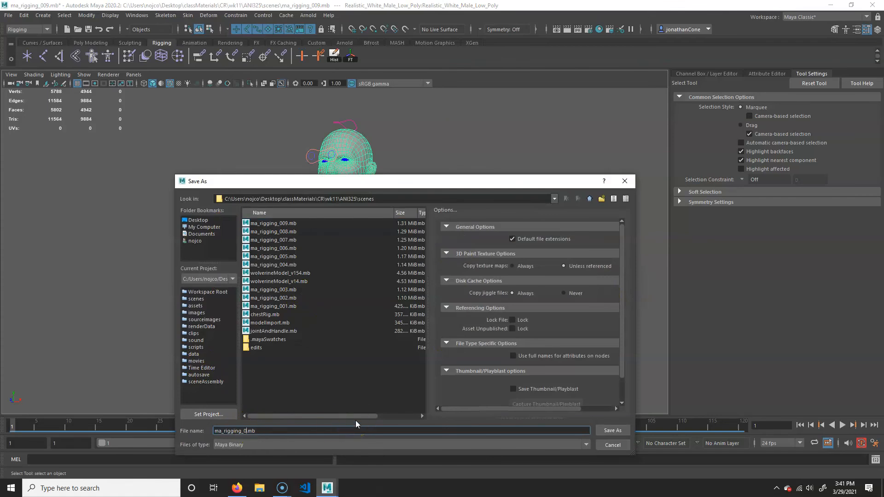
text(10)
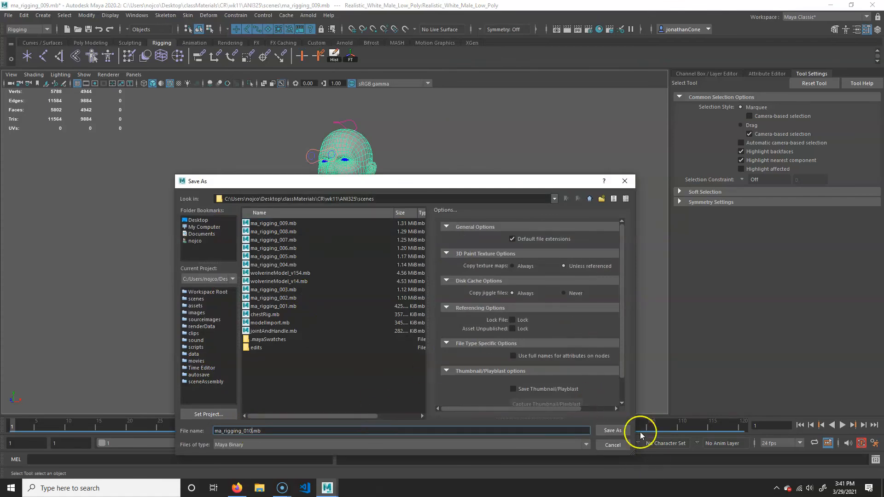